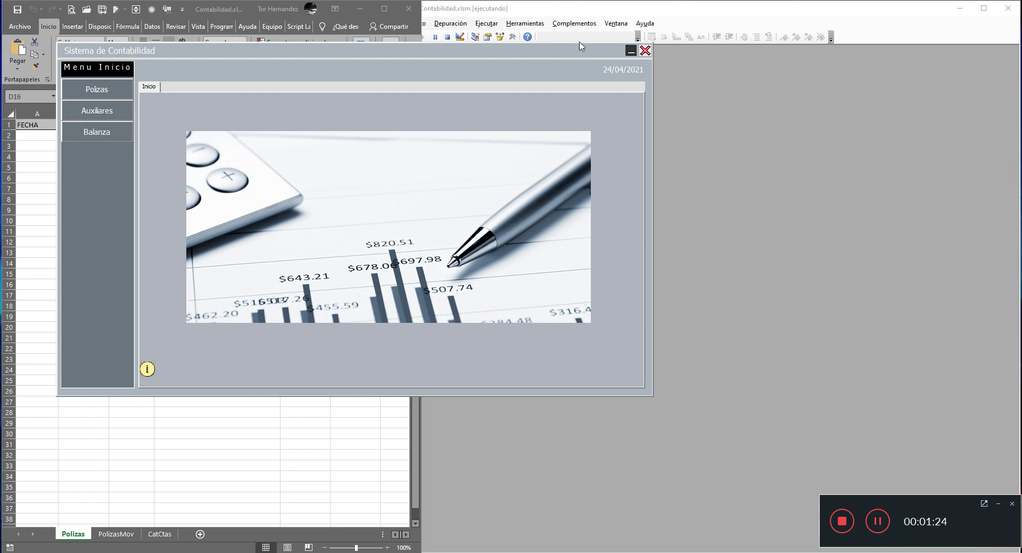
Step: Stop SisContab, review the FrameSesion properties, and rerun it to show the Inicio de Sesión login
click(645, 51)
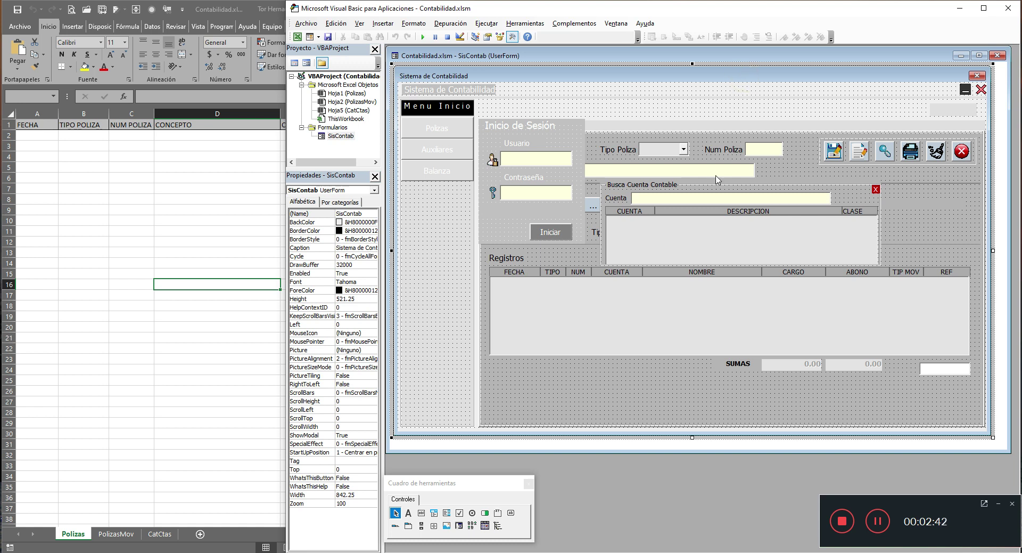
click(571, 135)
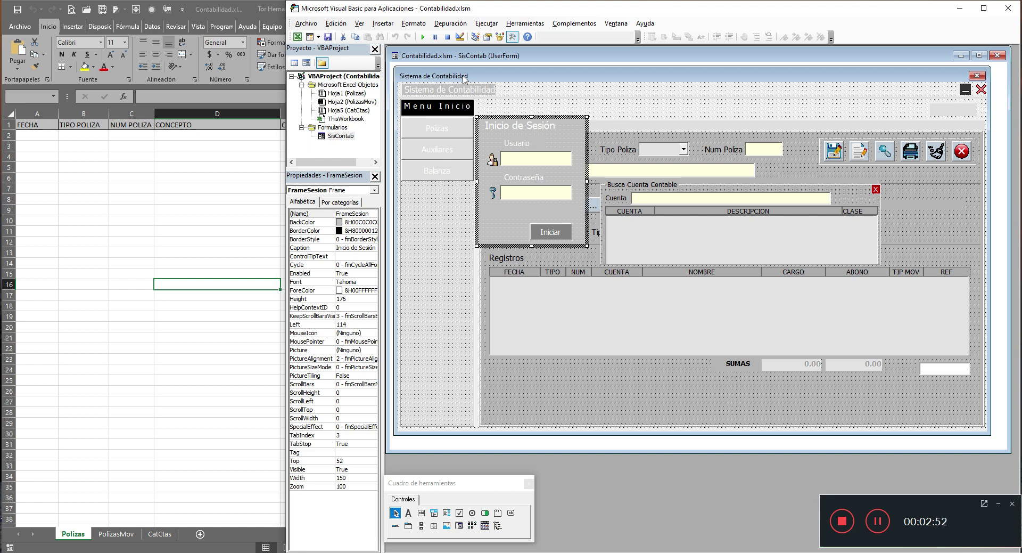
click(423, 37)
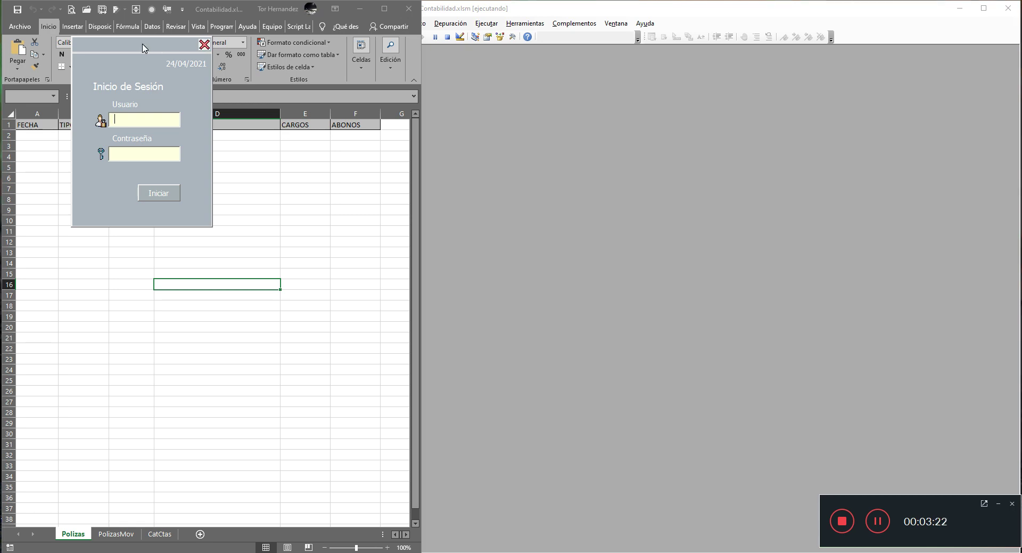
Step: Move the Inicio de Sesión window down-left and put the cursor in the Usuario box
drag(143, 48, 122, 75)
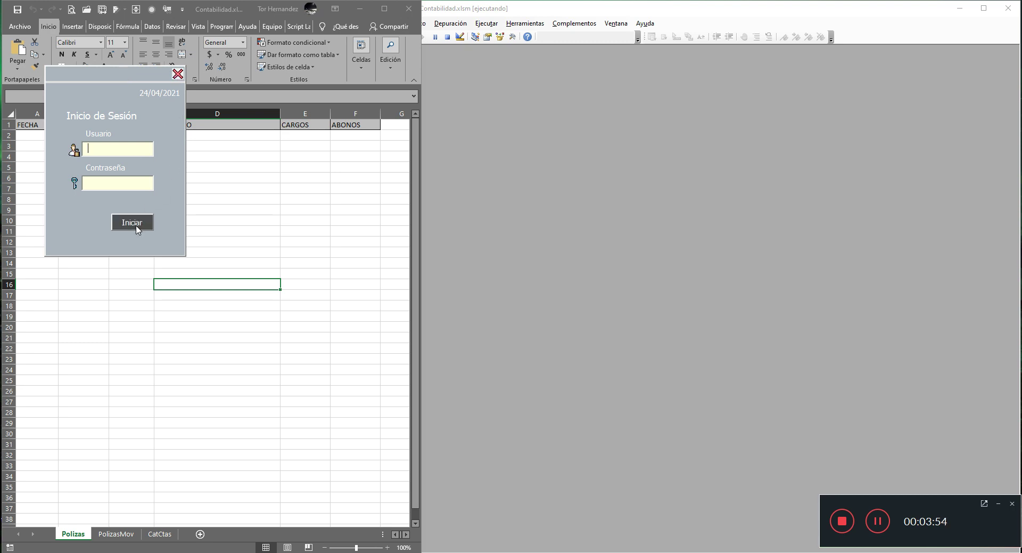
click(95, 148)
Step: Log in, shift the Sistema de Contabilidad window left, and open the Polizas entry page
click(130, 223)
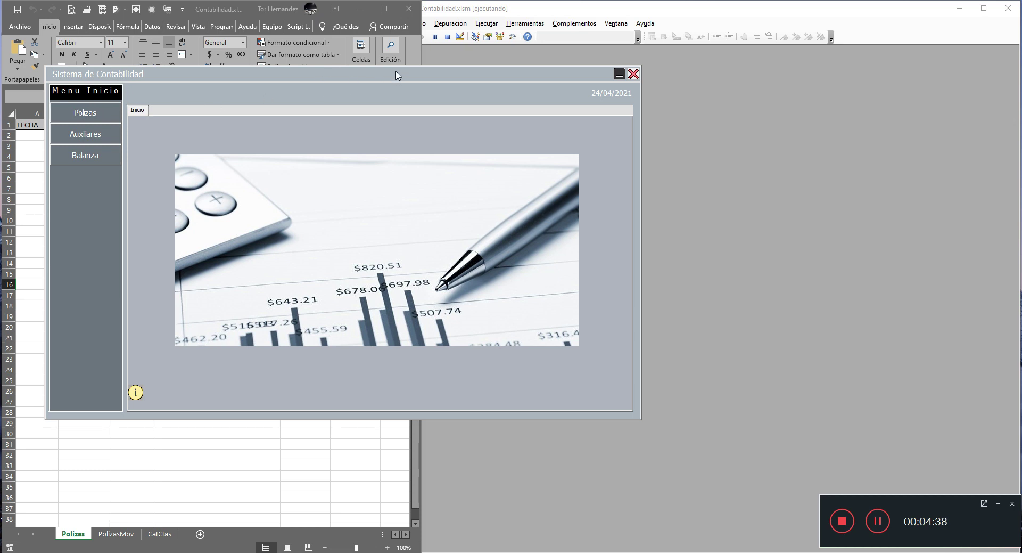
drag(349, 76, 320, 76)
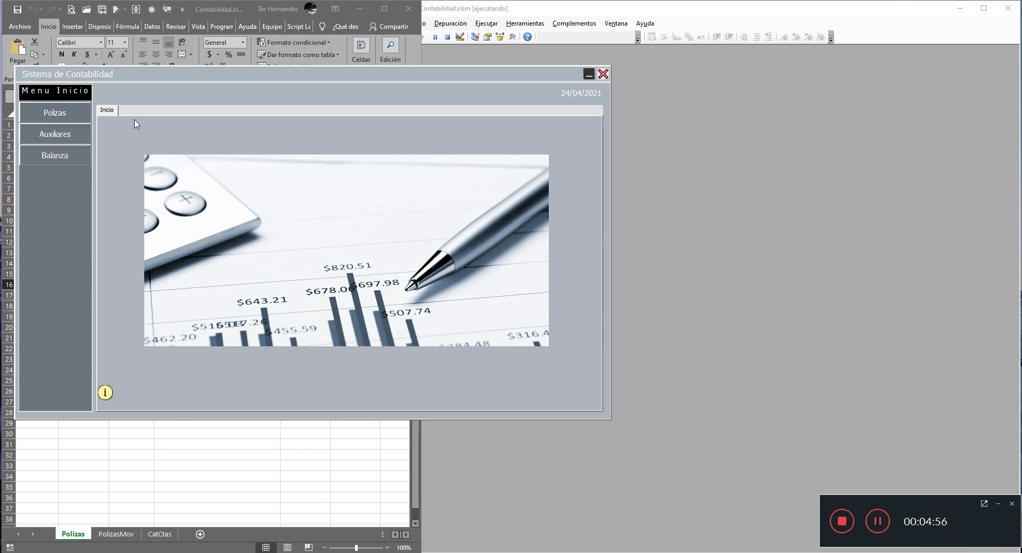
click(68, 120)
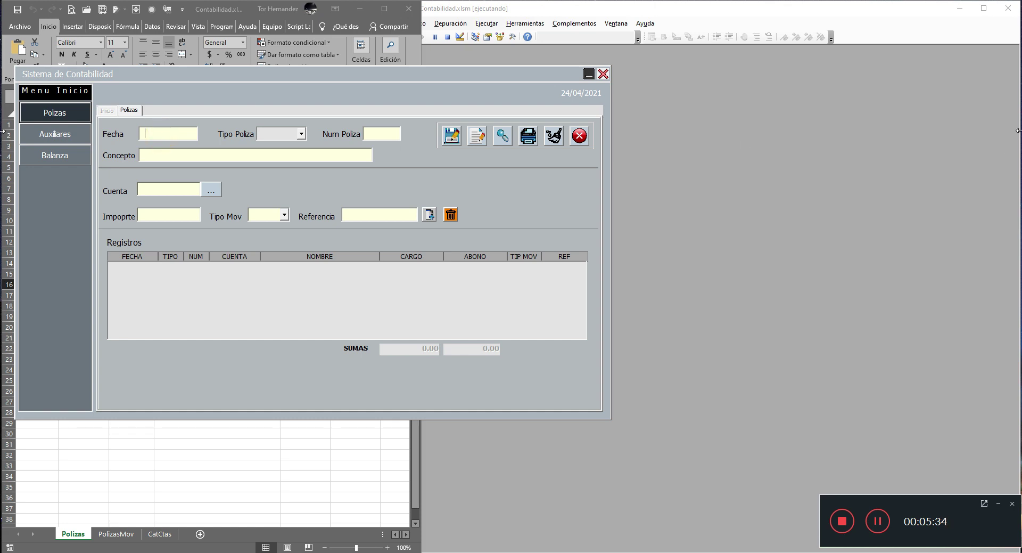
Step: Date the voucher 05/04/2021 and set its type to Ingreso, assigning number 1
text(05/04)
key(Tab)
click(301, 134)
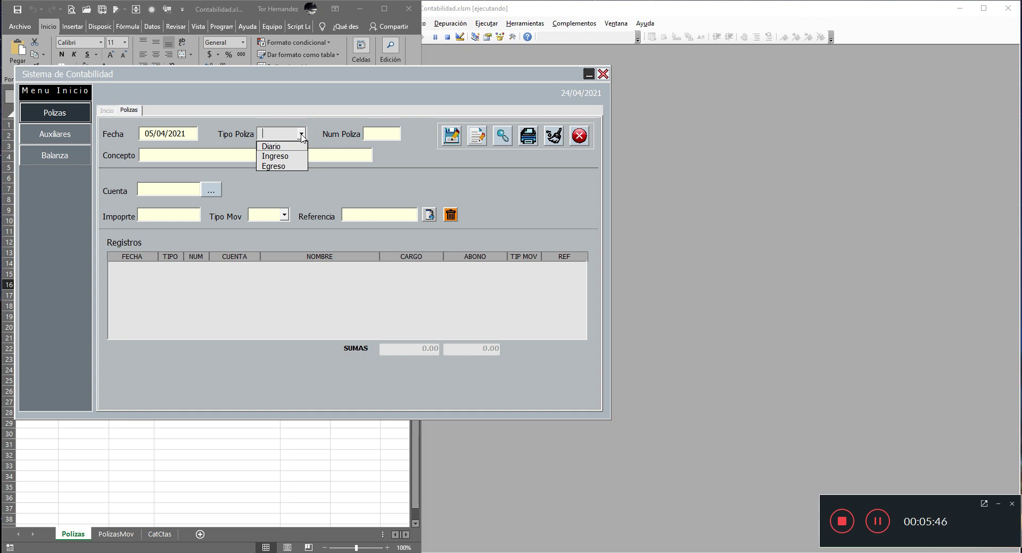
click(301, 135)
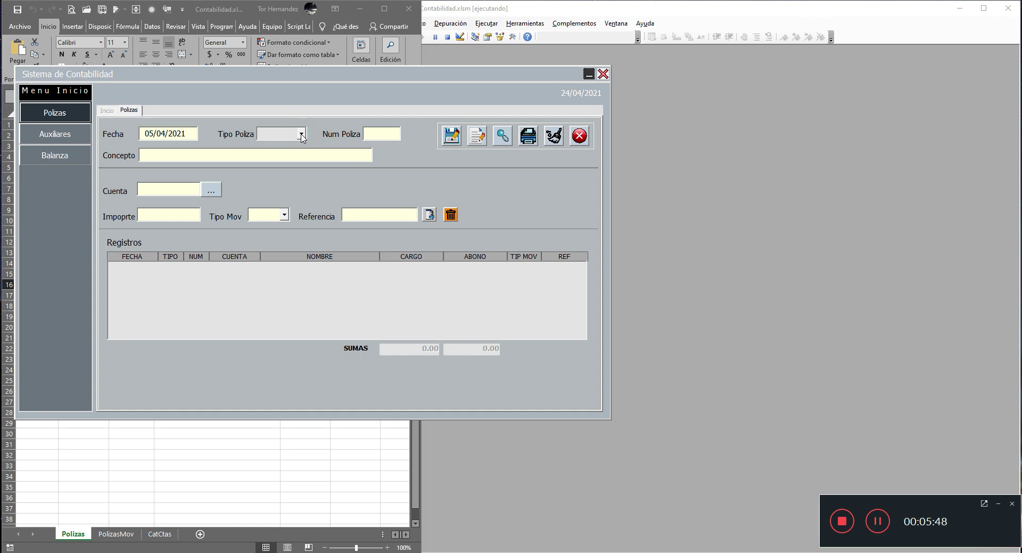
text(I)
key(BackSpace)
key(BackSpace)
text(D)
click(305, 137)
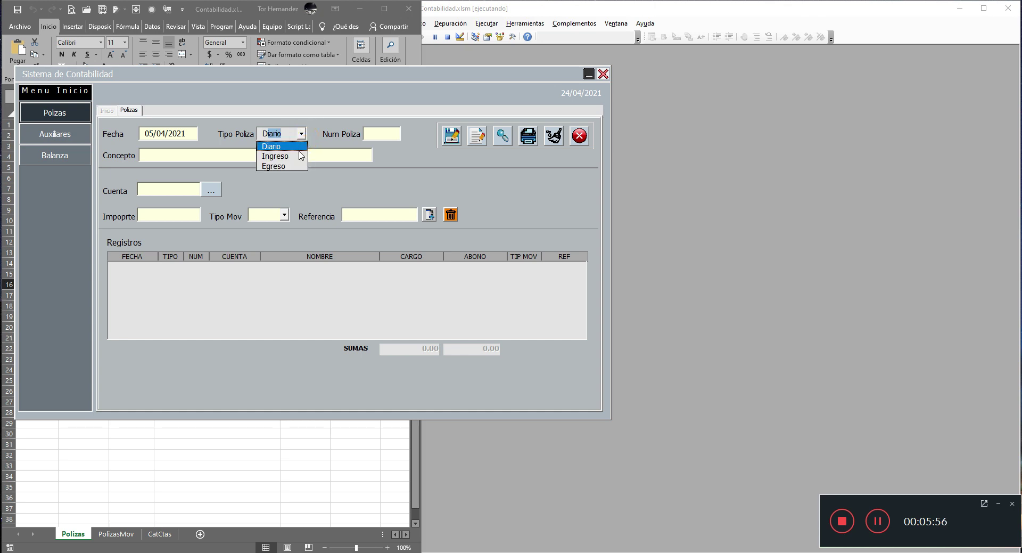
click(291, 155)
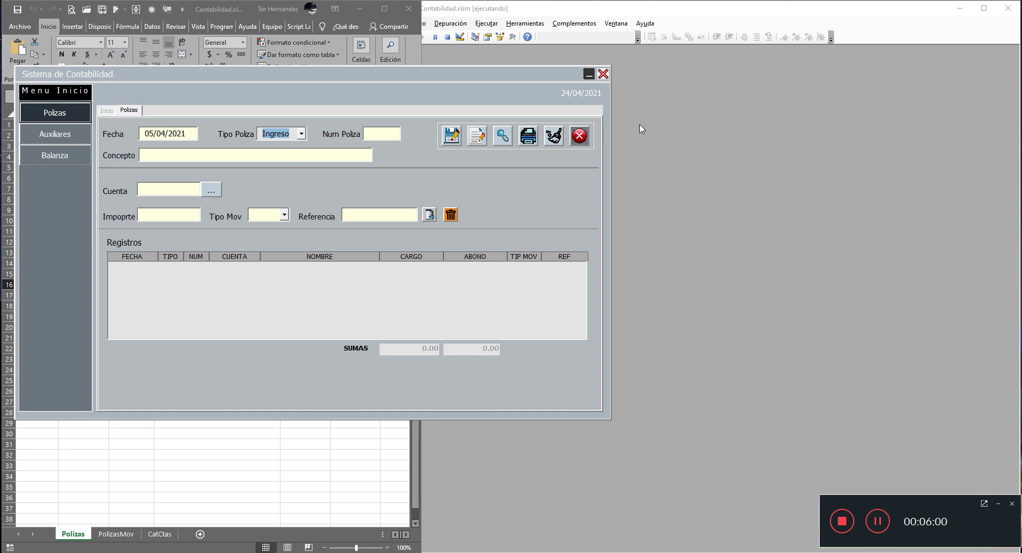
key(Tab)
Step: Replace the placeholder concept with INGRESOS POR VENTAS DEL DIA
text(CONCEPTO)
key(BackSpace)
key(BackSpace)
key(BackSpace)
key(BackSpace)
key(BackSpace)
key(BackSpace)
text(INGRESOS POR VENTA)
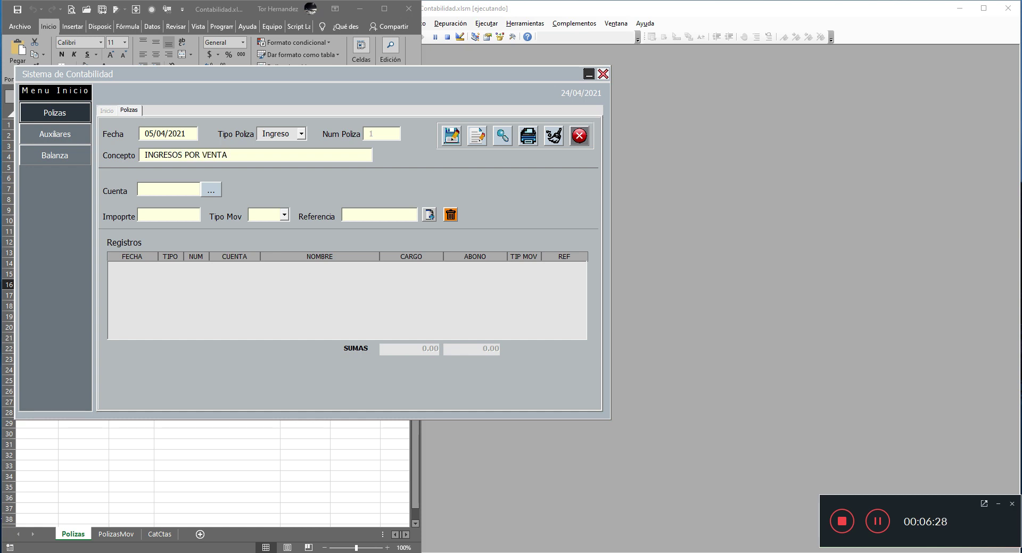
text(S DE)
text(L DIA)
click(154, 215)
Step: In Busca Cuenta Contable, search accounts by 6003, then by pap
click(212, 193)
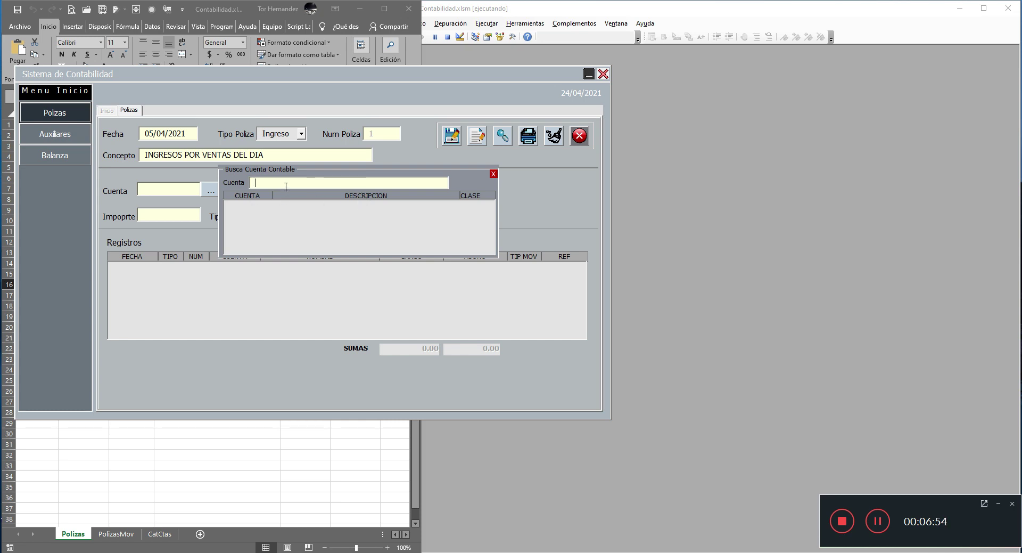
text(60)
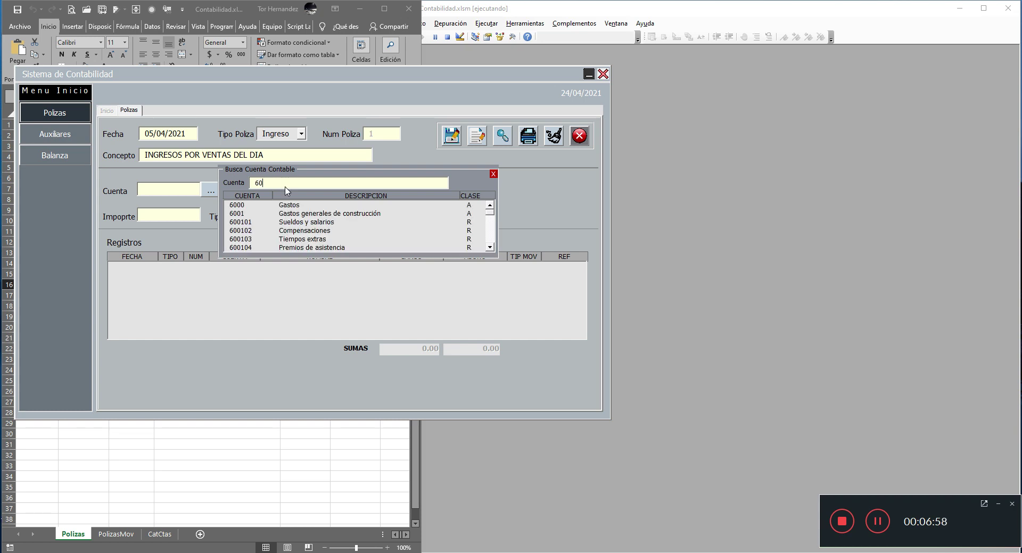
text(01)
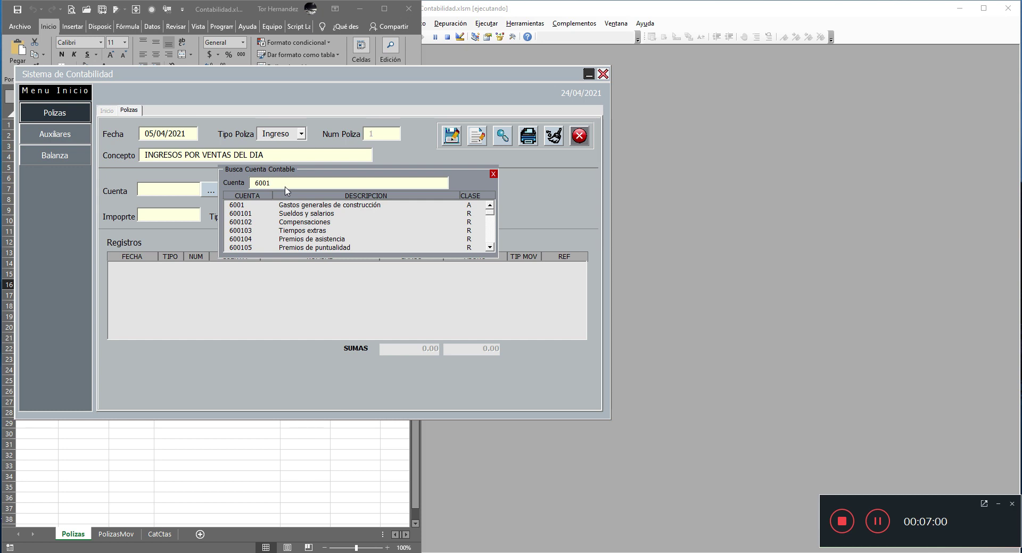
key(BackSpace)
text(3)
click(492, 239)
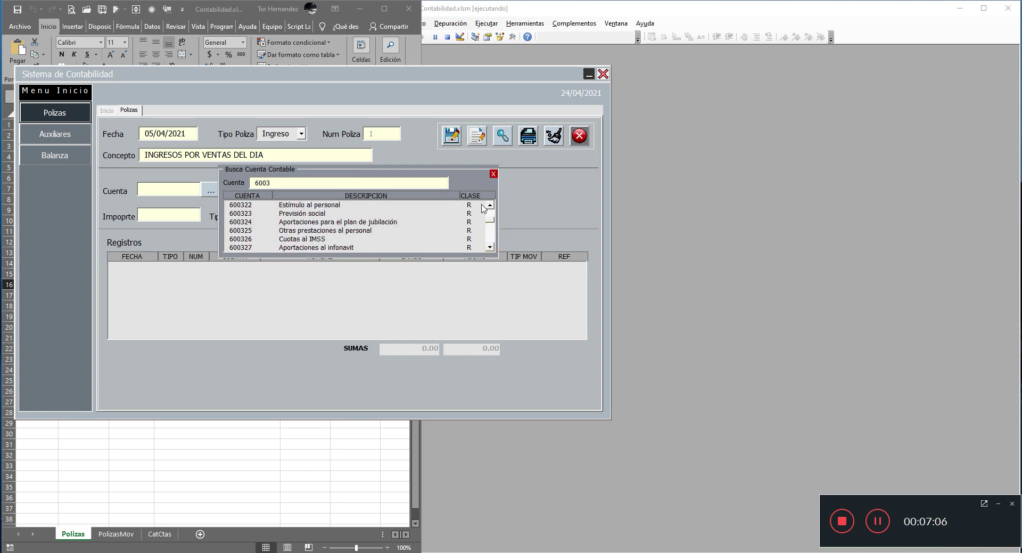
double_click(286, 181)
text(pa)
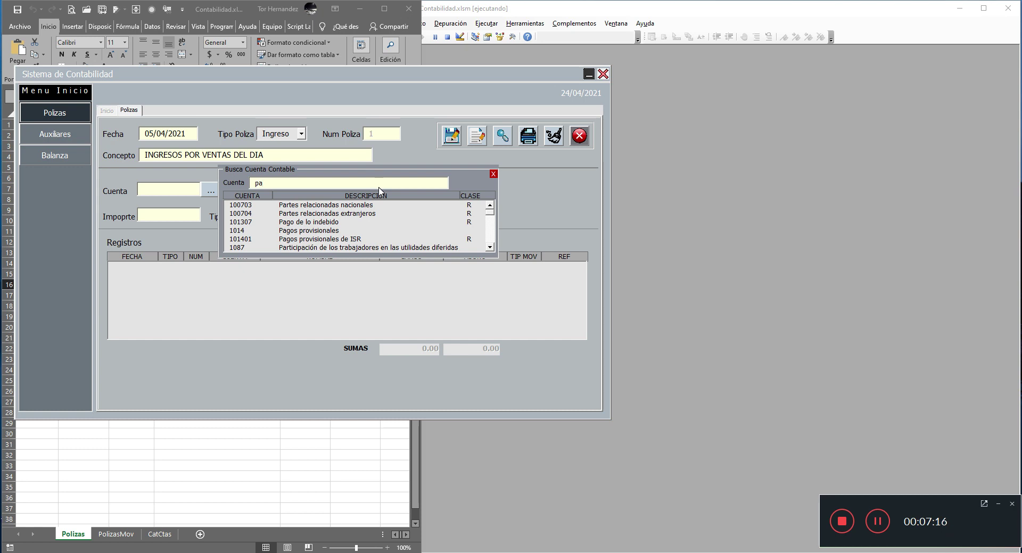
text(p)
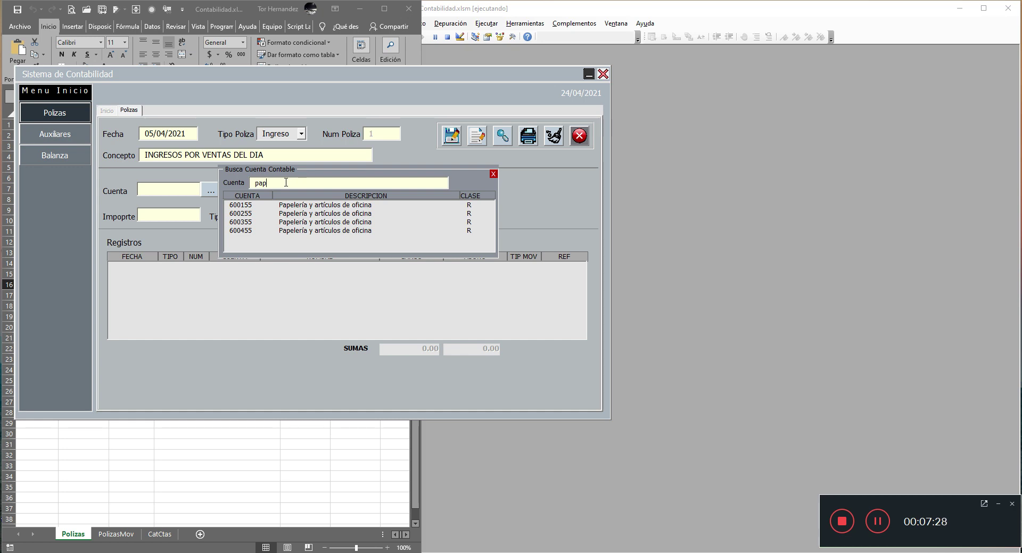
double_click(282, 184)
Step: Change the account search from 6004 to 6001, listing Gastos generales de construcción
text(6004)
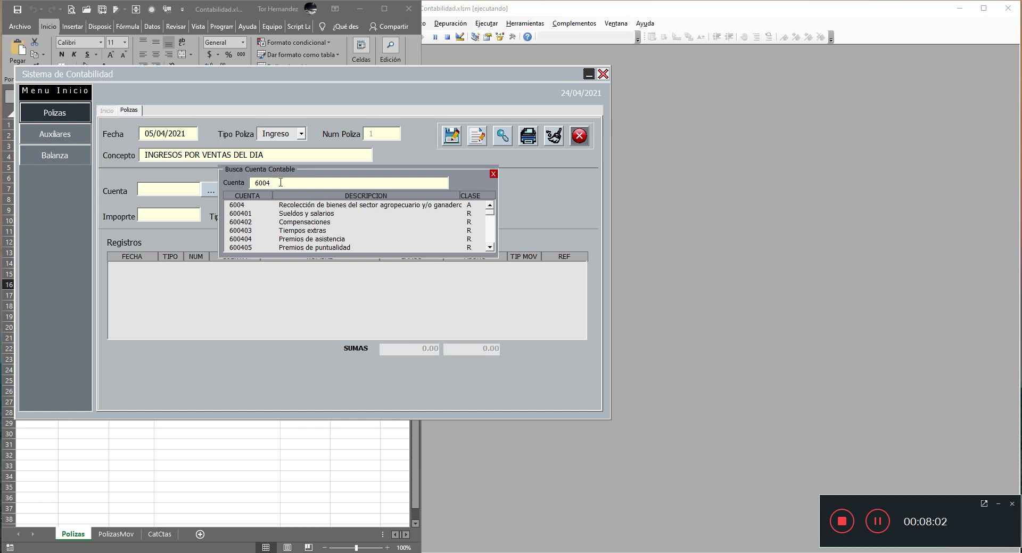
drag(281, 182, 250, 184)
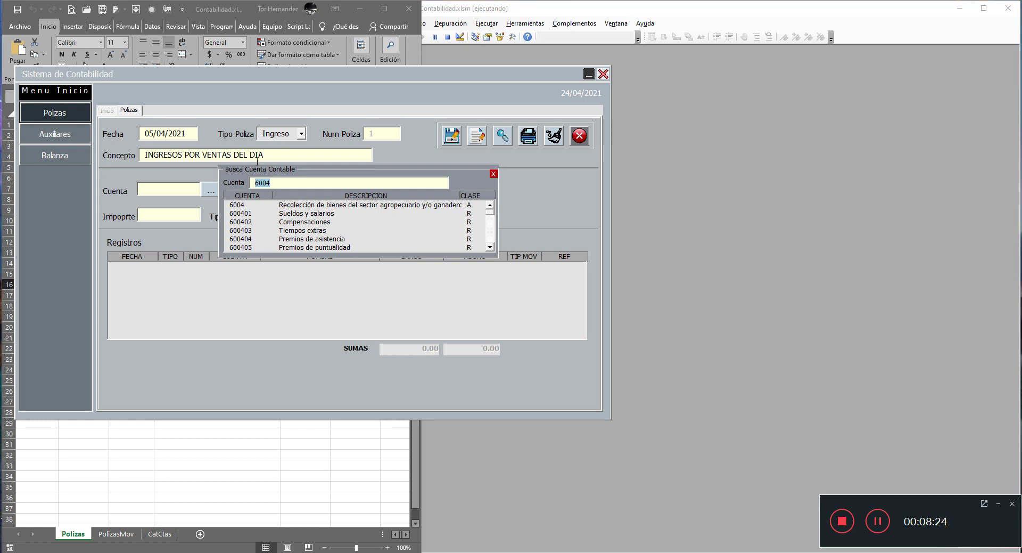
click(283, 182)
key(BackSpace)
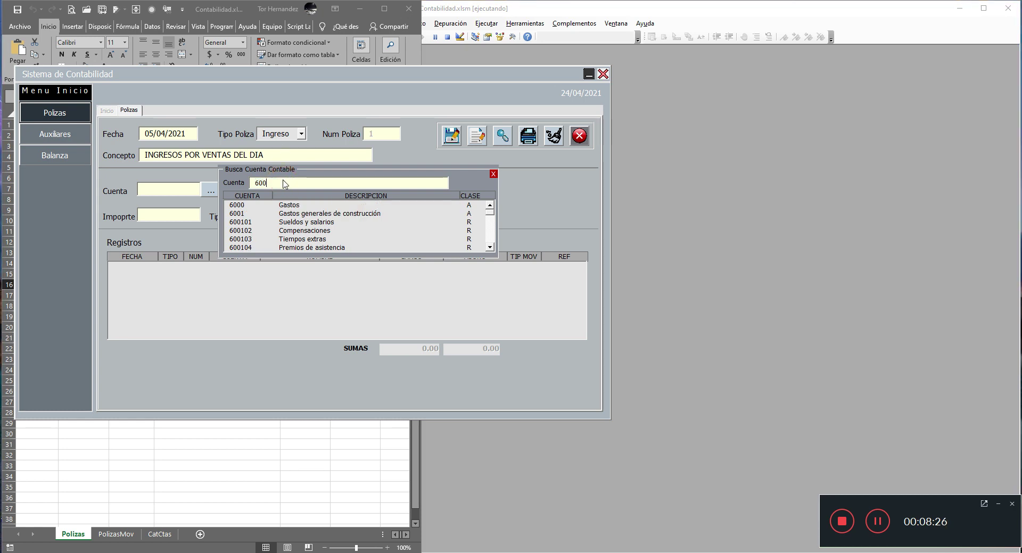
text(1)
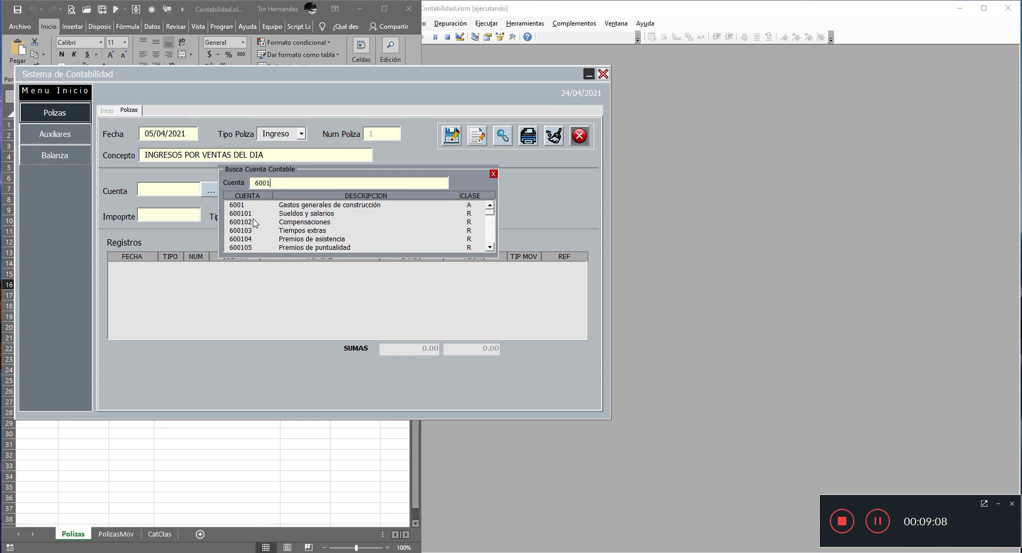
Step: Pick account 6001 and dismiss the 'La cuenta seleccionada no es de registro' message
double_click(288, 206)
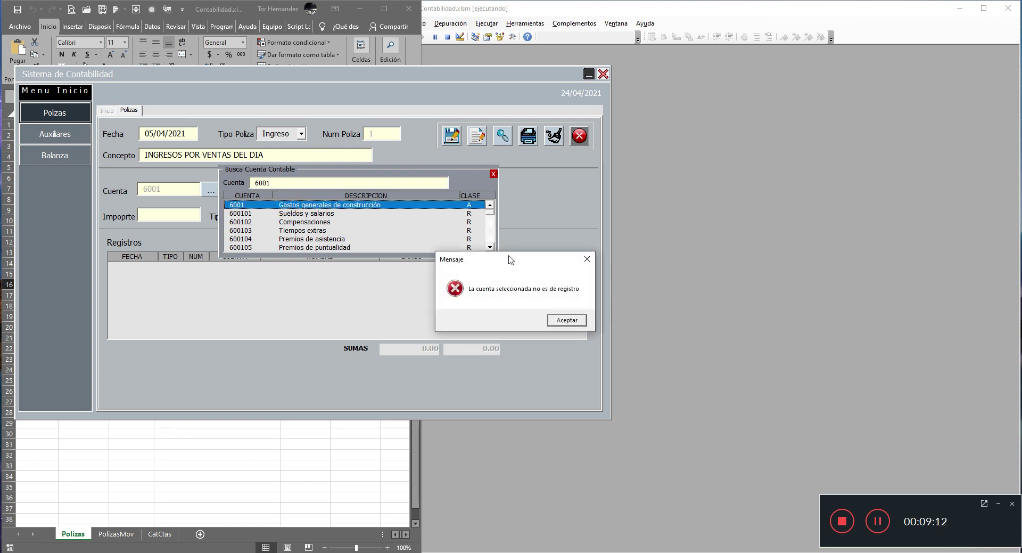
drag(512, 259, 319, 262)
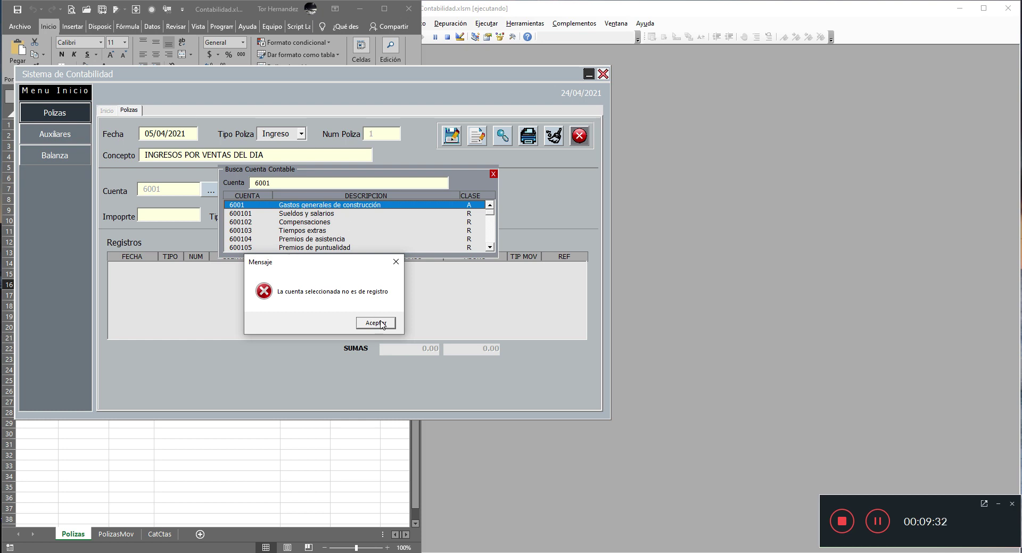
click(381, 323)
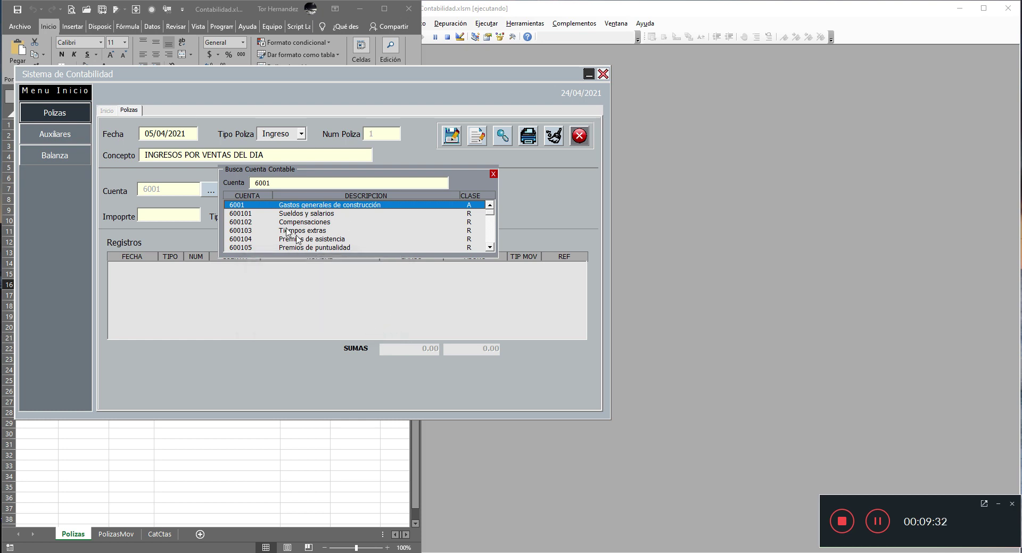
click(489, 247)
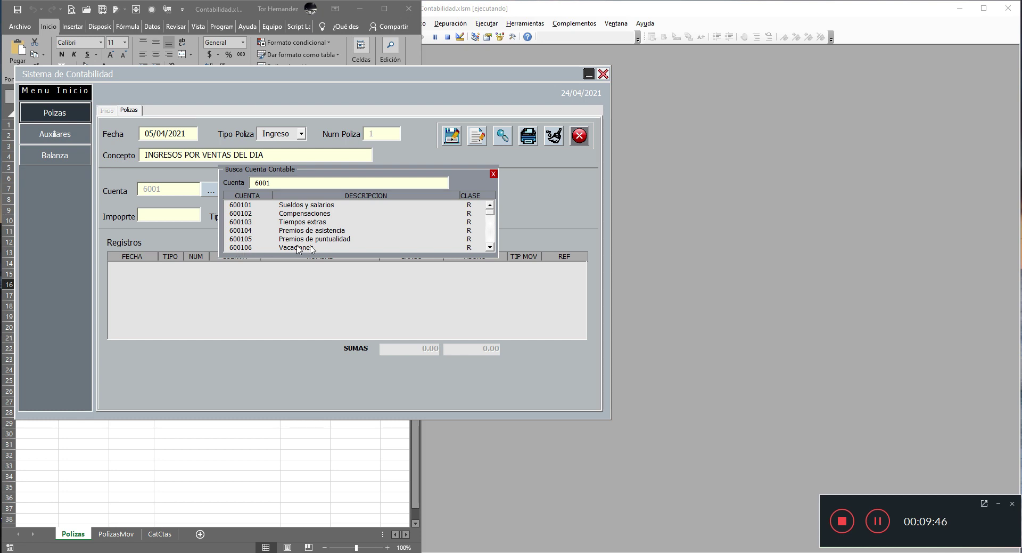
click(490, 206)
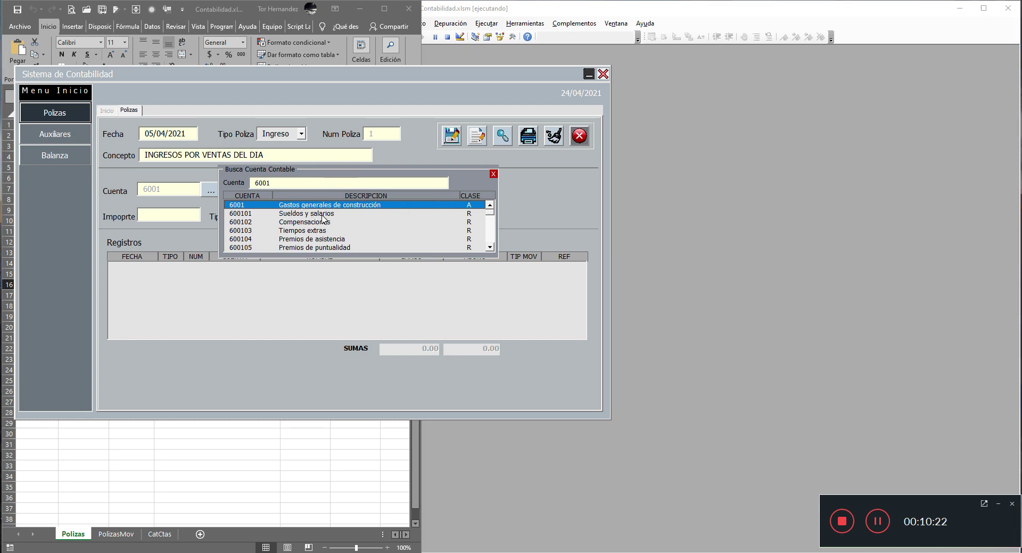
Step: Add a 1,160.00 Cargo line to 100101 Caja y efectivo with reference fact 46
double_click(282, 183)
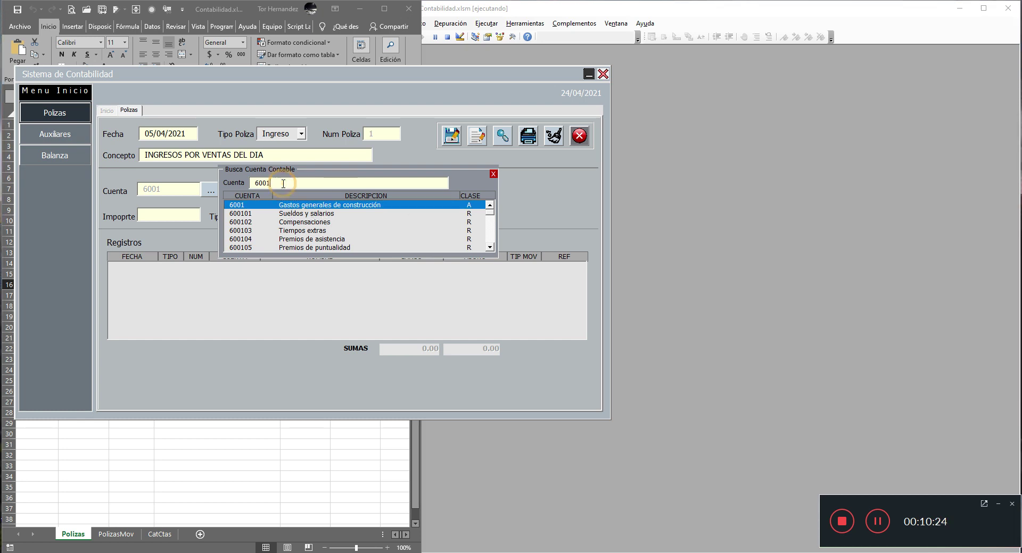
text(ca)
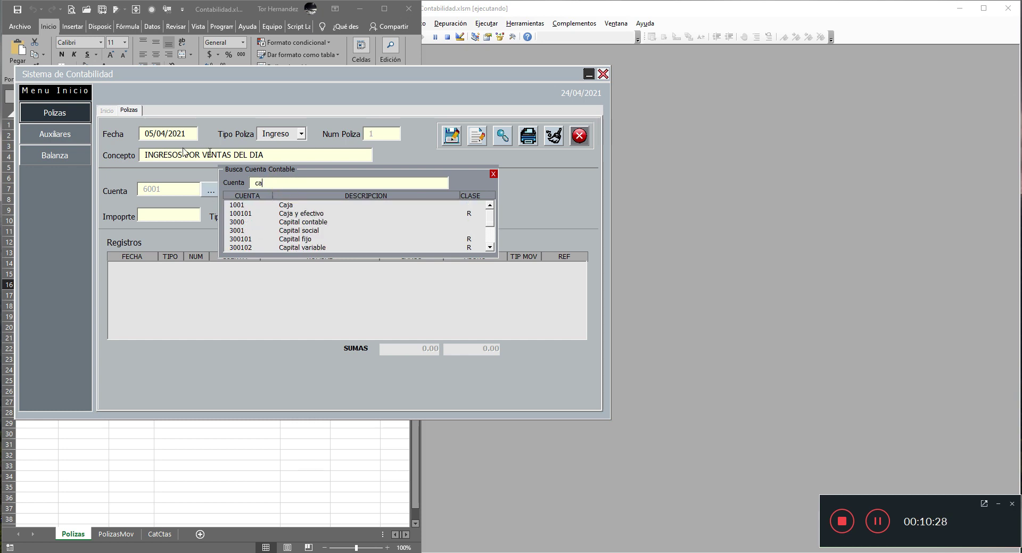
double_click(309, 213)
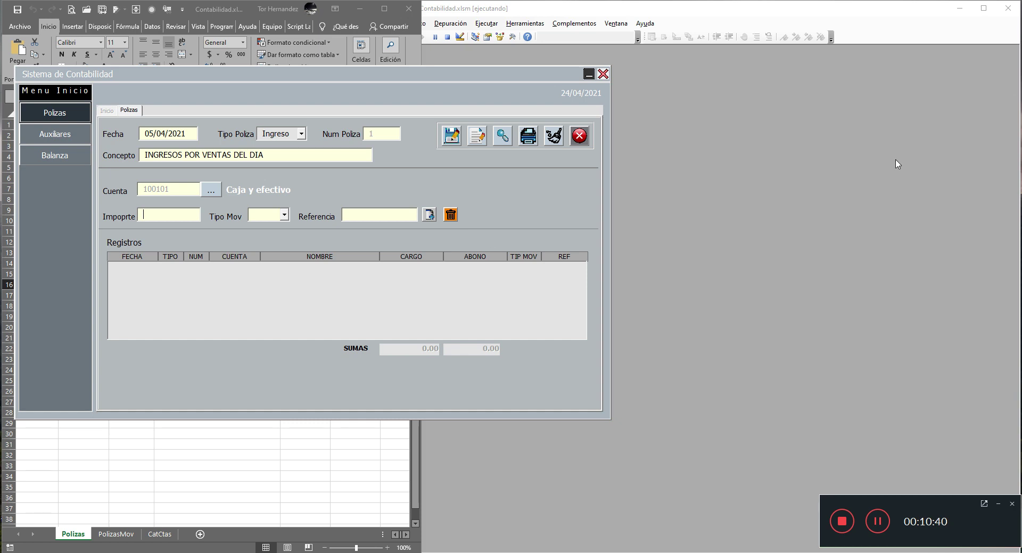
text(1,160)
key(Tab)
click(285, 215)
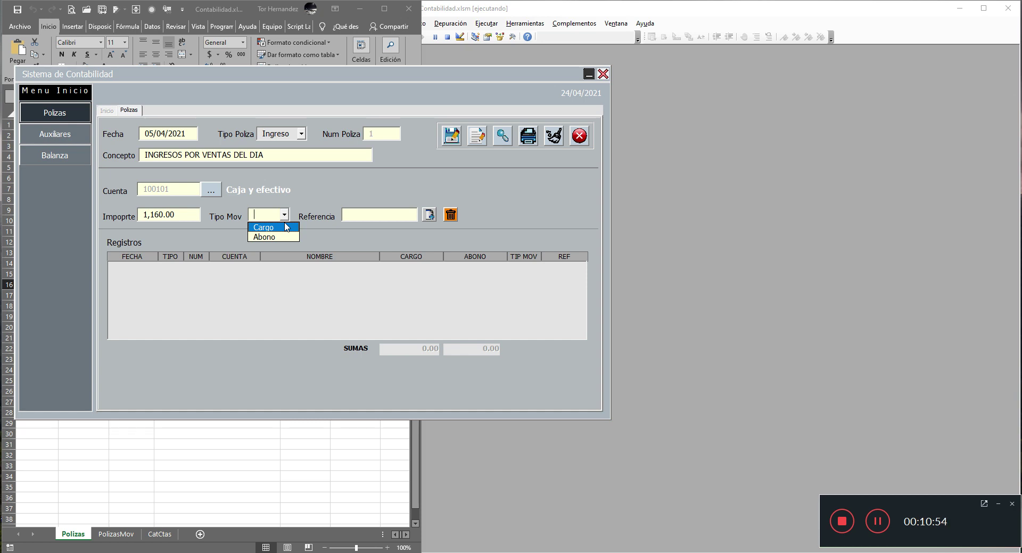
click(286, 226)
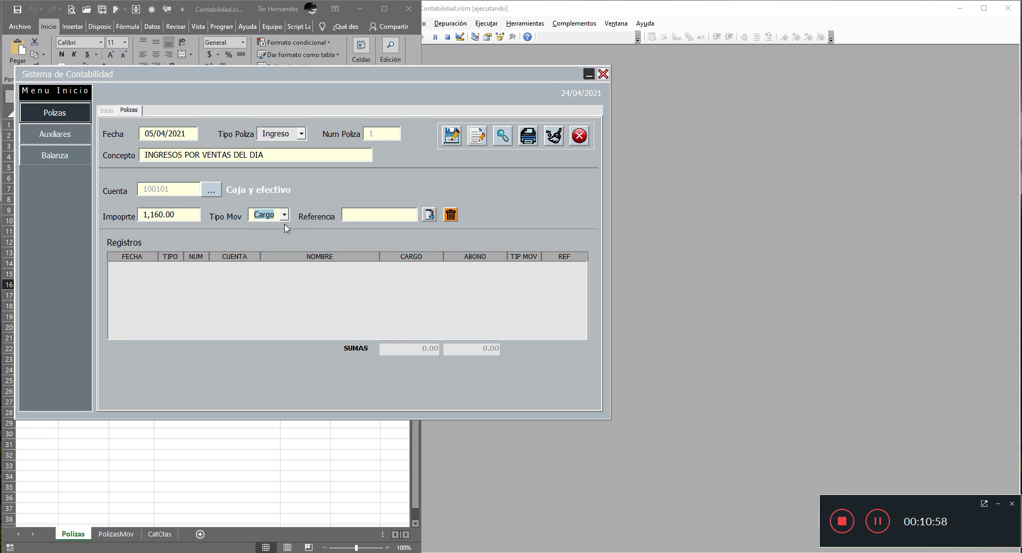
key(Tab)
text(fact 46)
key(Tab)
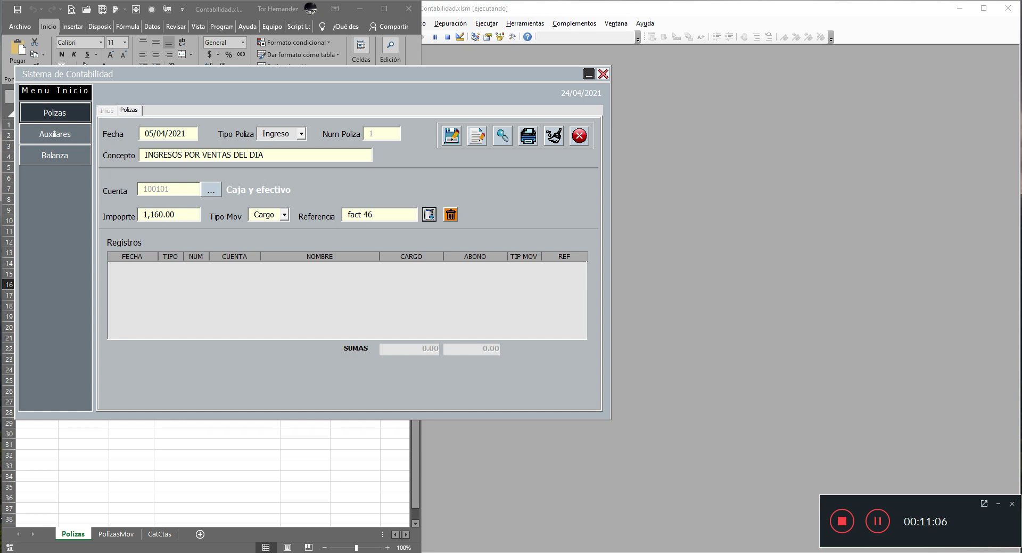
click(429, 216)
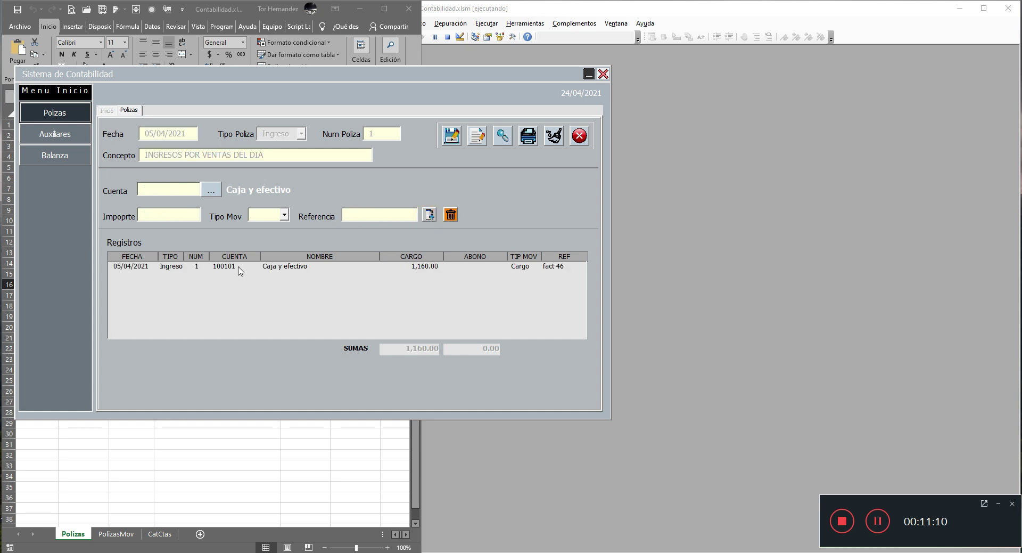
Step: Add a 1,000.00 Cargo line to 600132 Servicios administrativos with reference ref 46
click(202, 266)
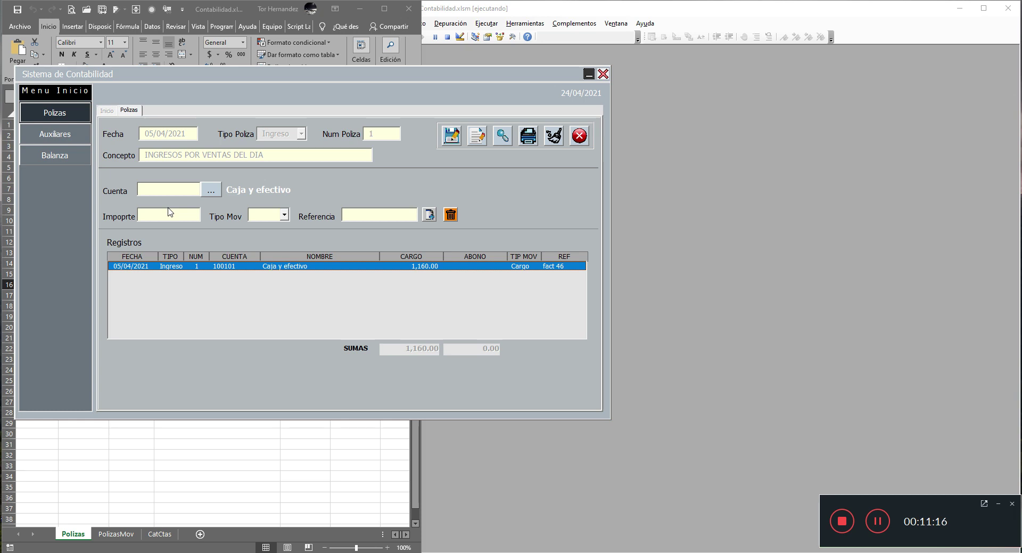
click(210, 190)
text(se)
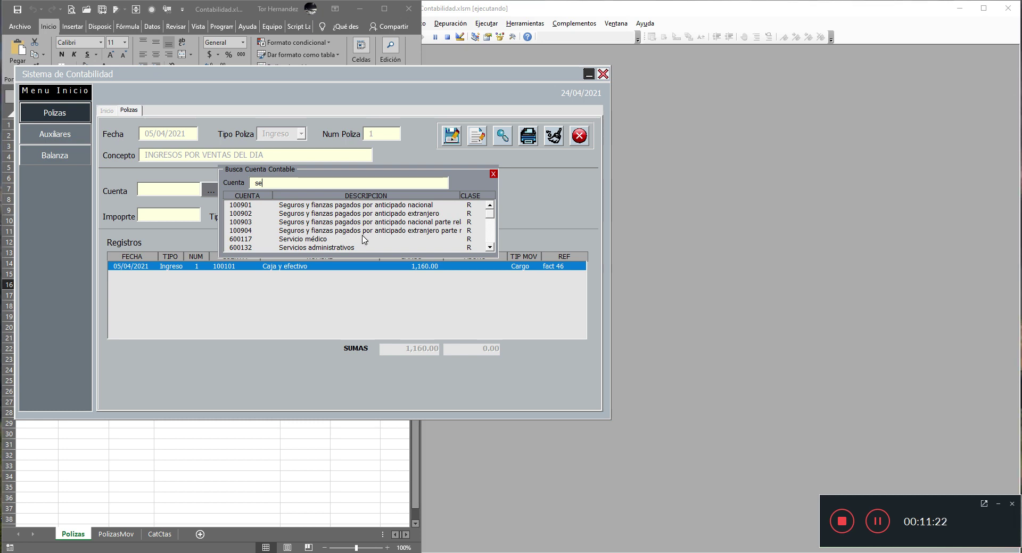
text(r)
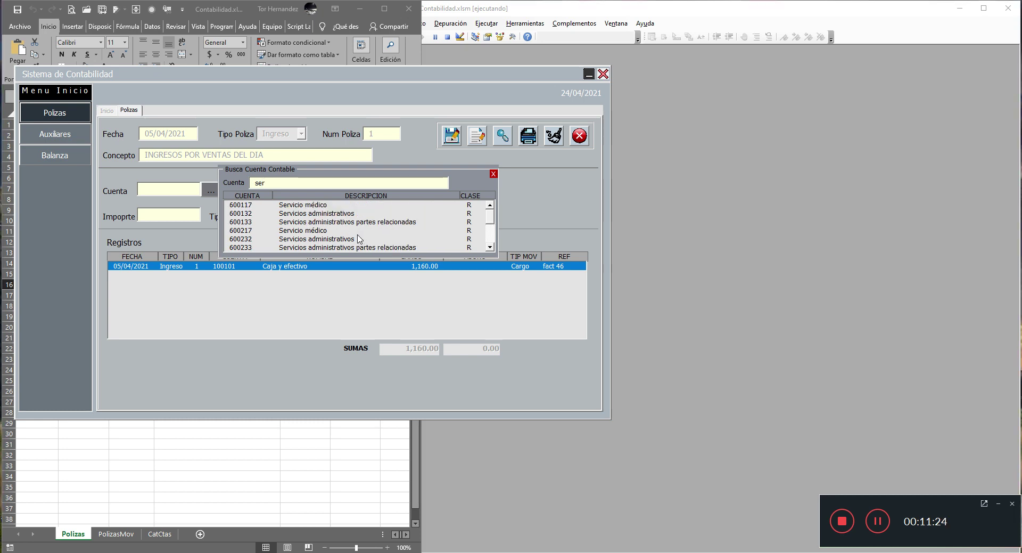
double_click(326, 213)
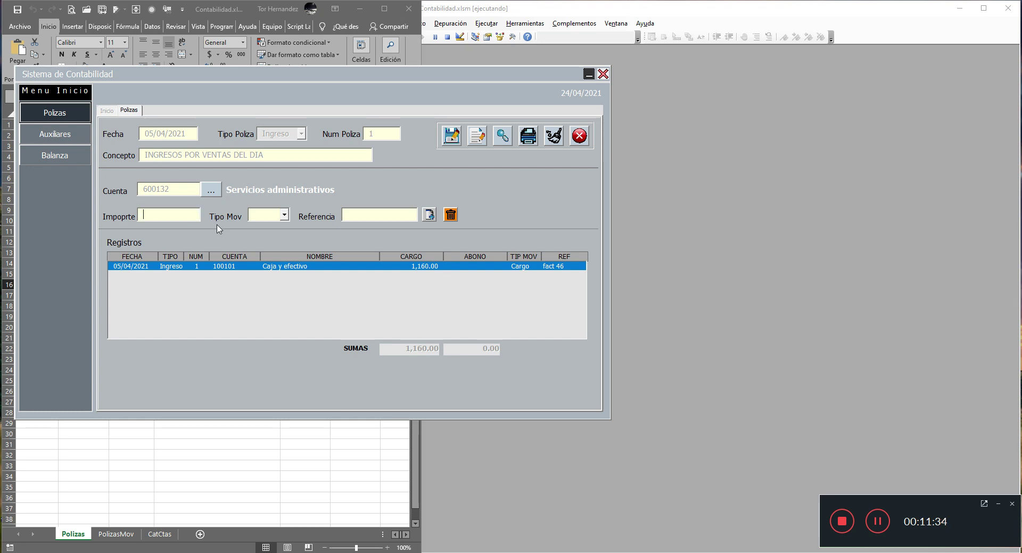
text(1,000)
key(Tab)
key(Down)
key(Tab)
text(ref)
text( 46)
key(Return)
click(211, 190)
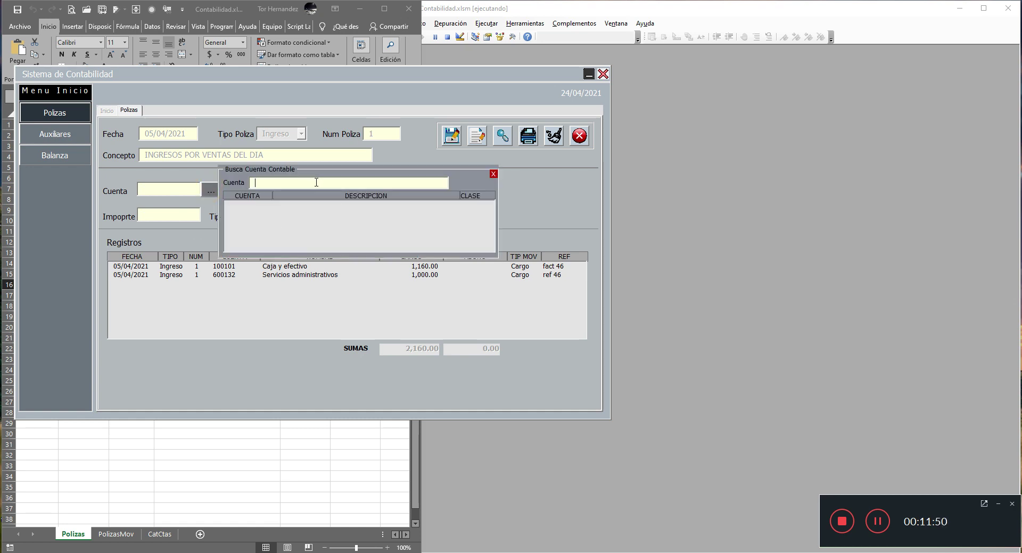
Step: Add a 160.00 Abono line to 200701 IVA trasladado with reference ref 46
text(iv)
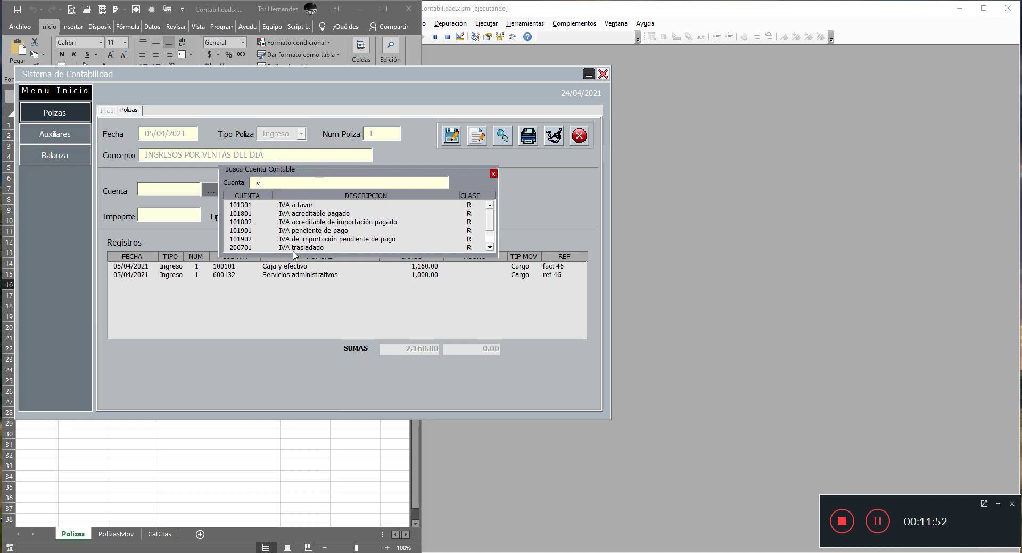
double_click(296, 248)
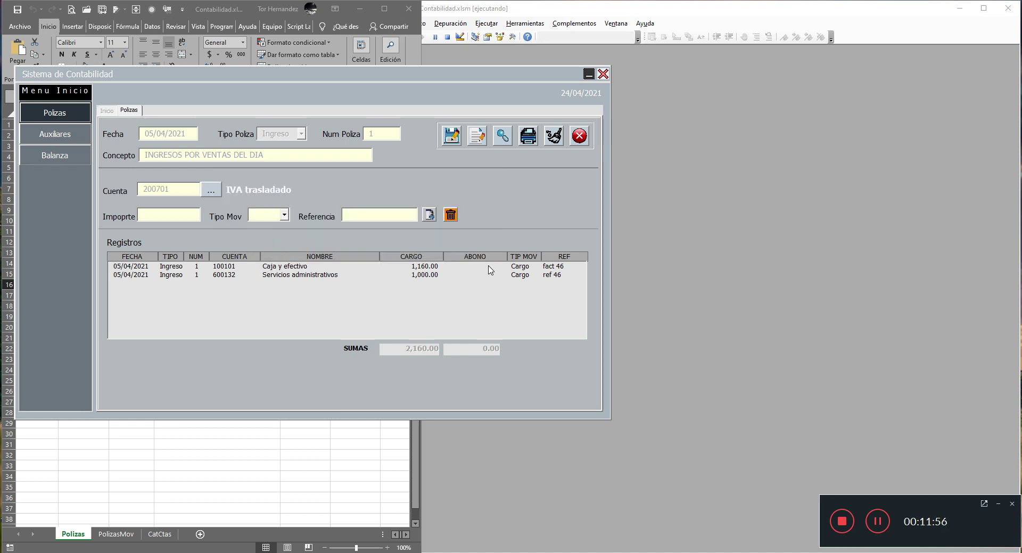
text(1)
text(60)
key(Tab)
click(284, 214)
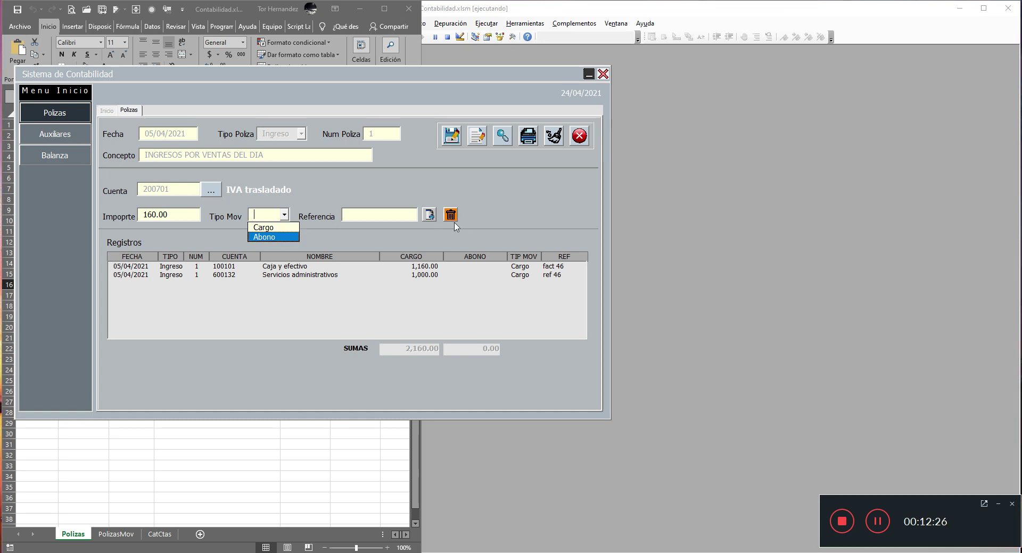
click(280, 237)
click(372, 215)
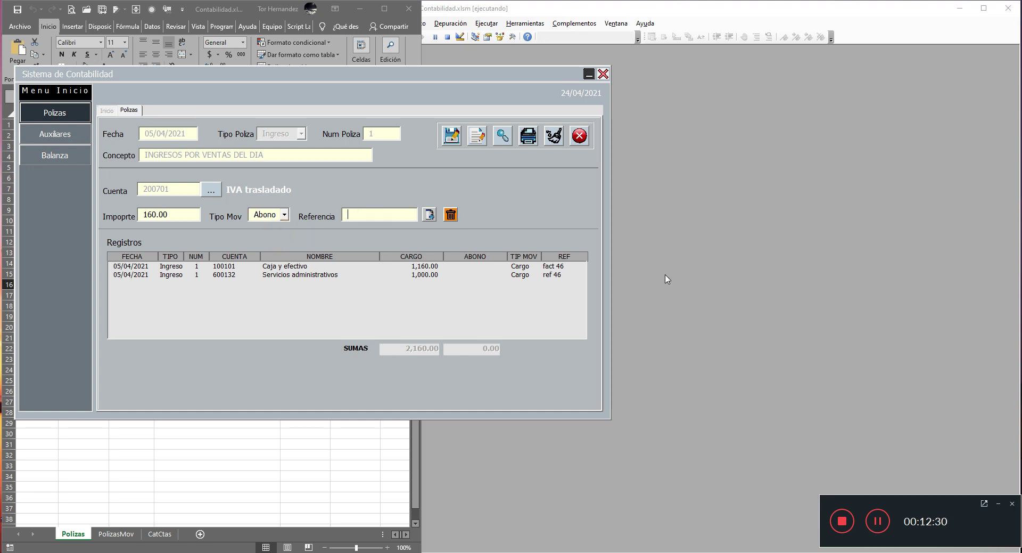
text(ref)
text( 46)
click(429, 215)
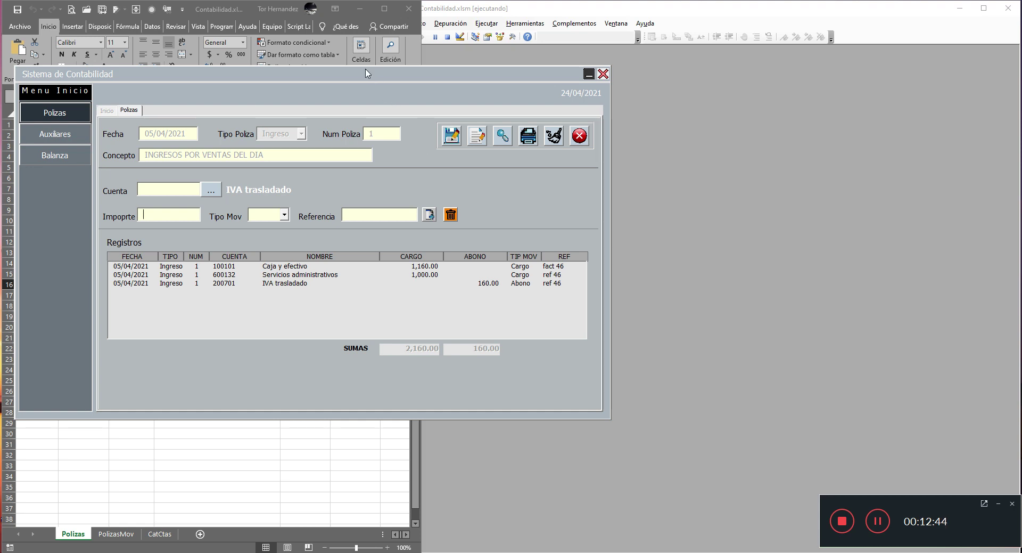
Step: Delete the 1,000.00 Servicios administrativos cargo line, leaving 1,160.00 cargo against 160.00 abonos
mouse_move(364, 74)
mouse_down()
mouse_move(393, 101)
mouse_move(355, 87)
mouse_up()
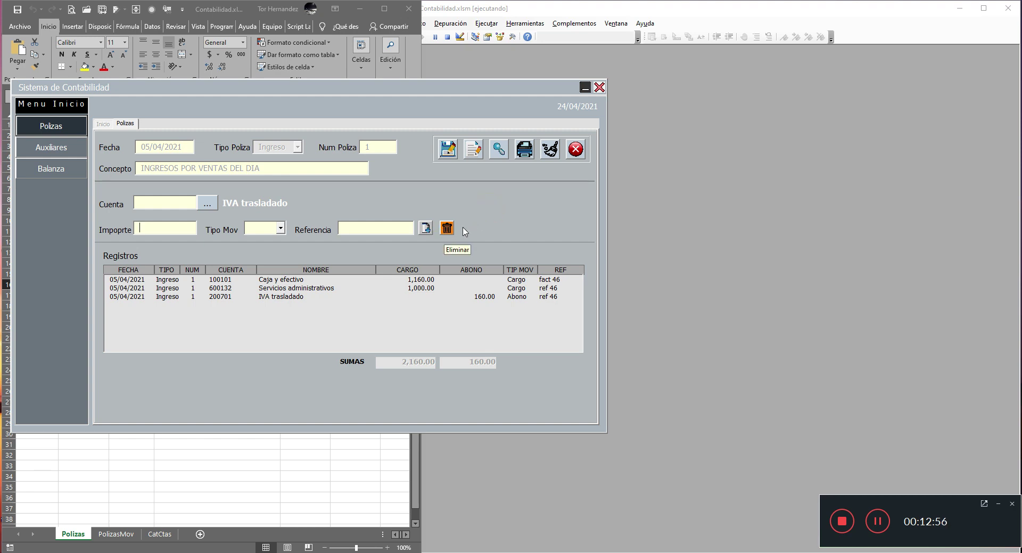
click(417, 290)
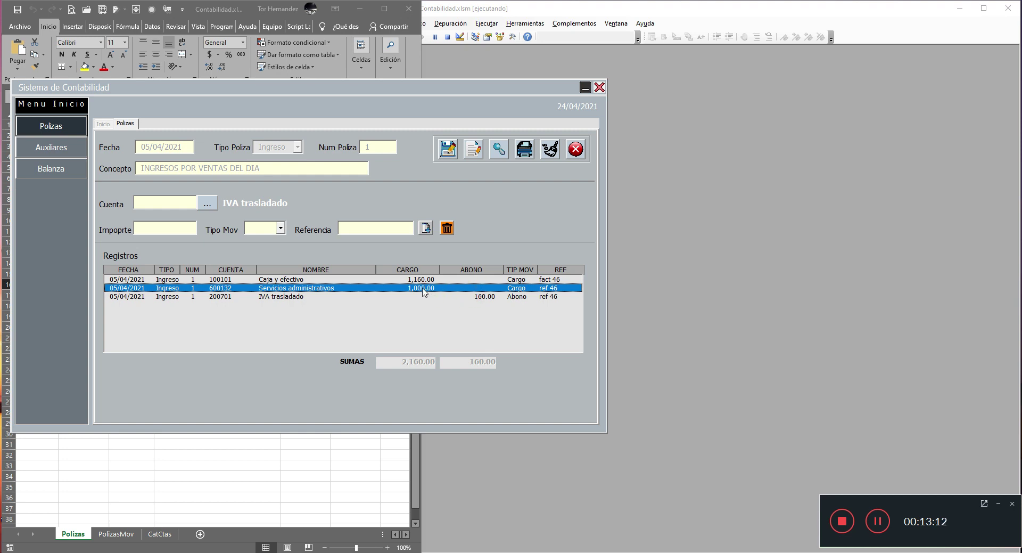
click(448, 228)
click(524, 320)
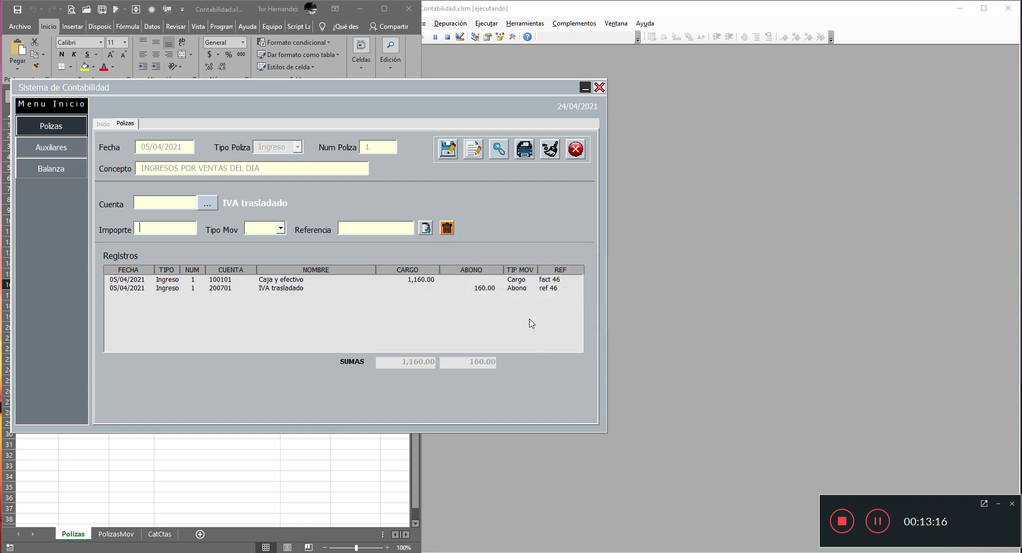
Step: Add account 600232 Servicios administrativos as a 1,000.00 Abono referenced 'fact 46'
click(207, 204)
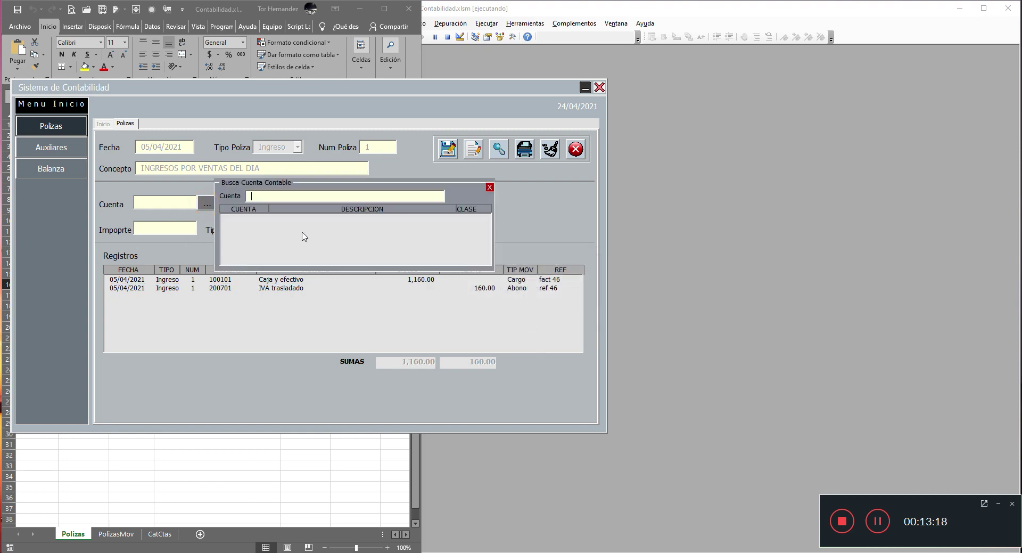
text(ser)
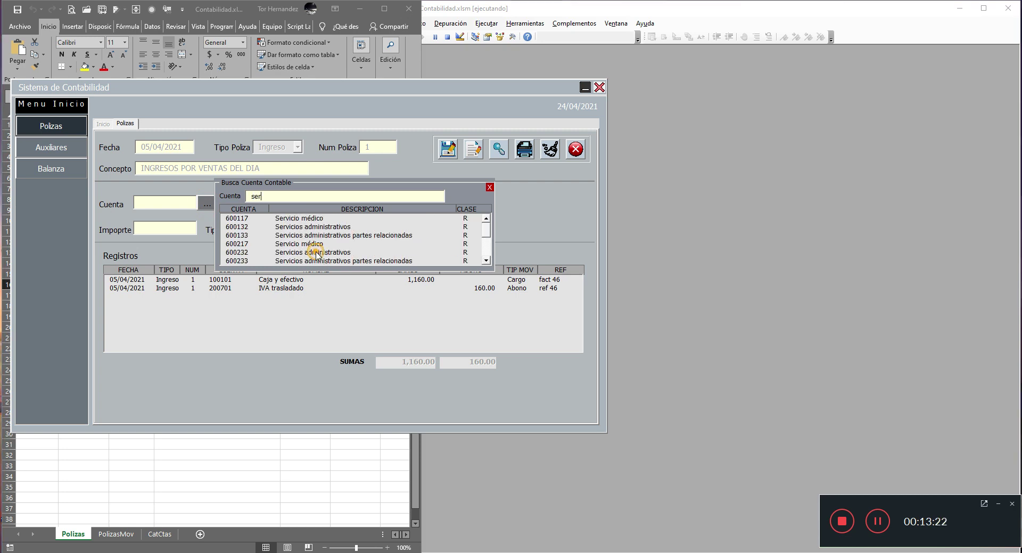
double_click(316, 253)
text(1,000)
key(Tab)
key(Down)
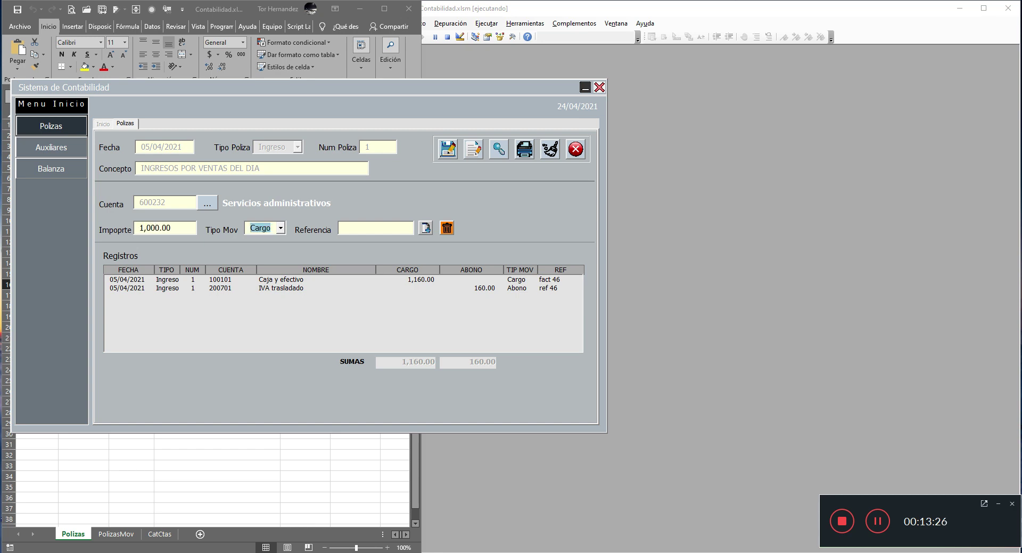
key(Down)
key(Tab)
text(fact 46)
key(Tab)
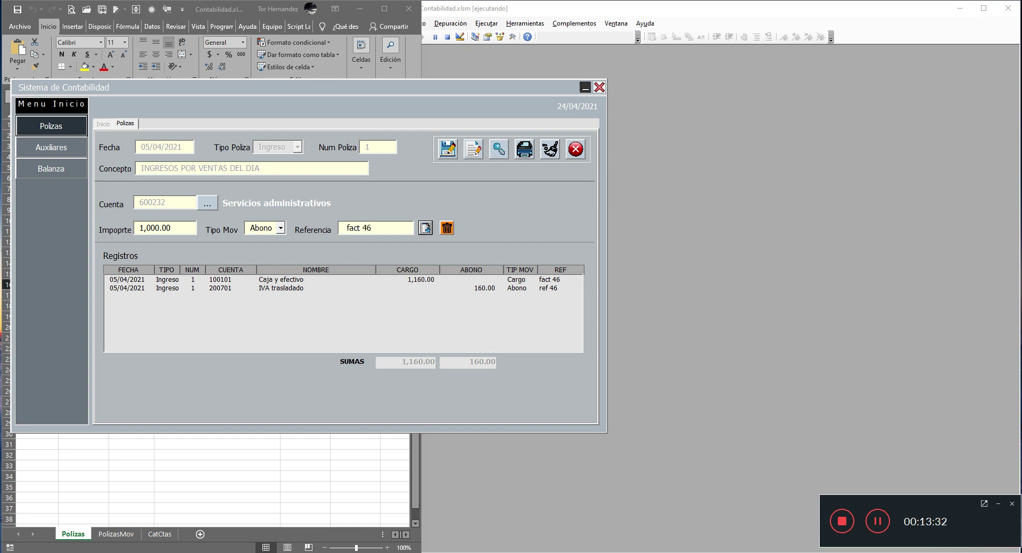
key(Return)
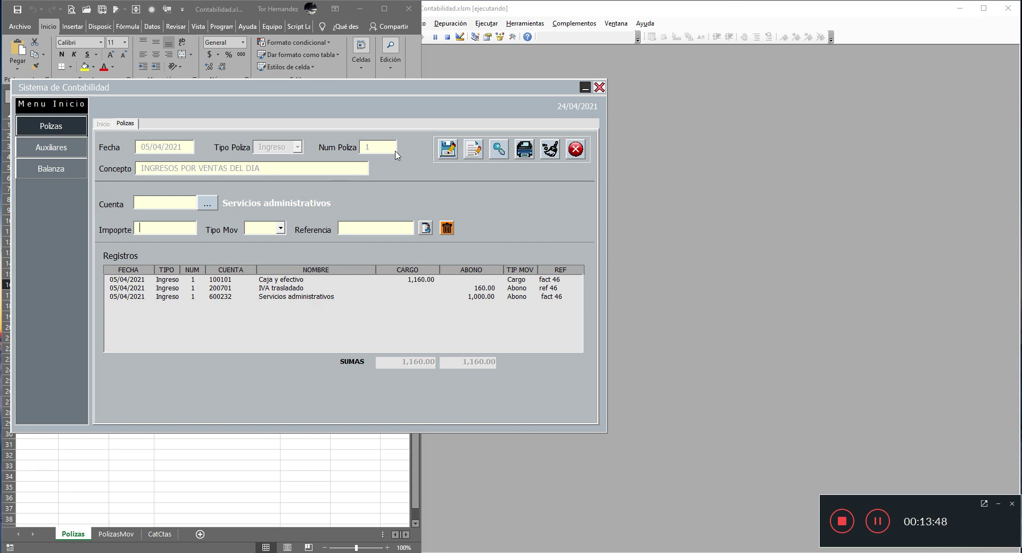
Step: Filter the account lookup on '1', listing 1008 Estimación de cuentas incobrables first
click(208, 203)
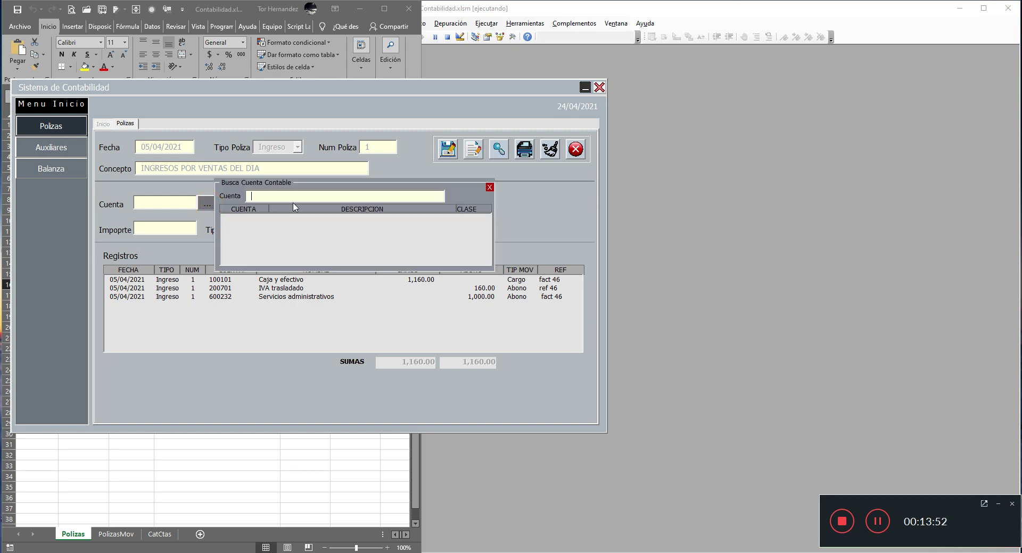
text(1)
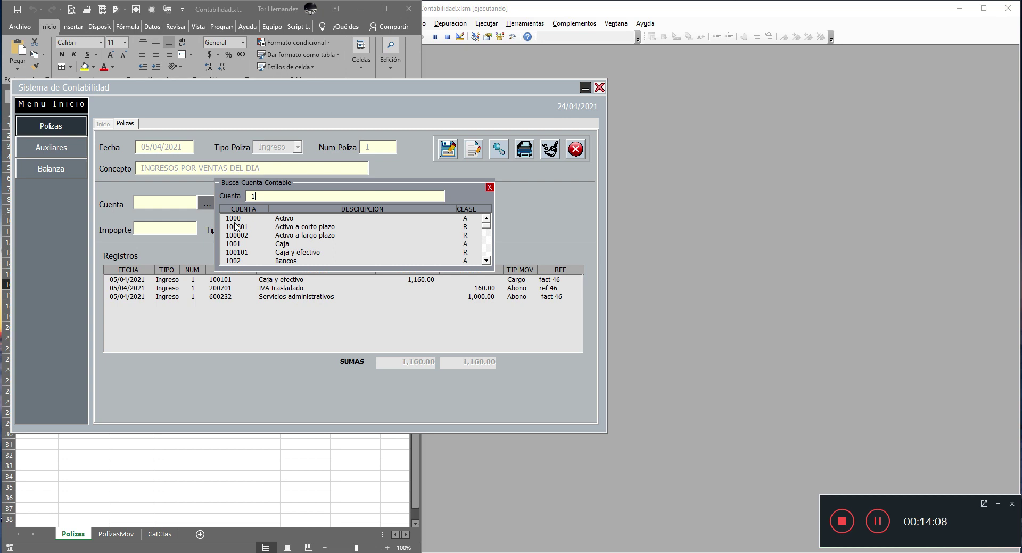
click(489, 257)
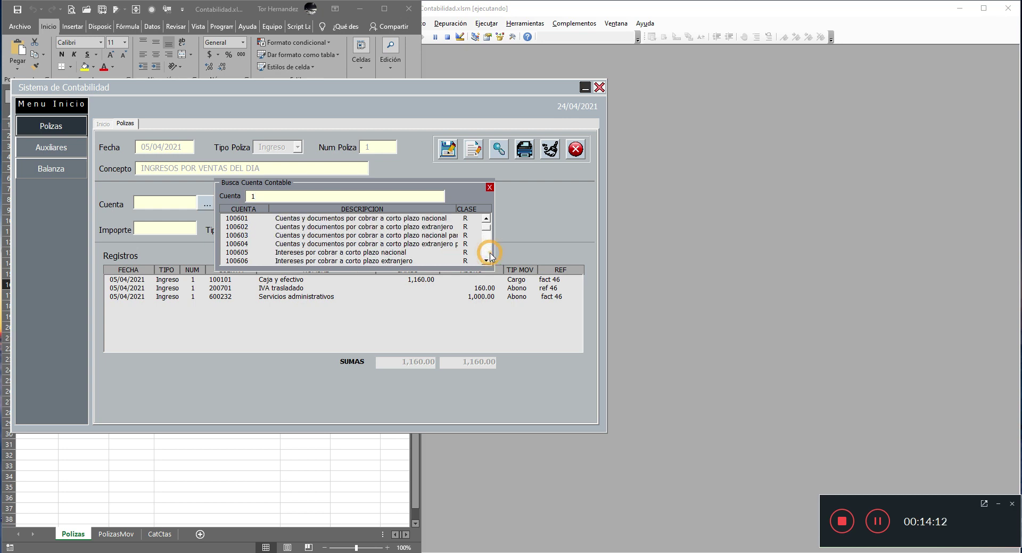
click(489, 257)
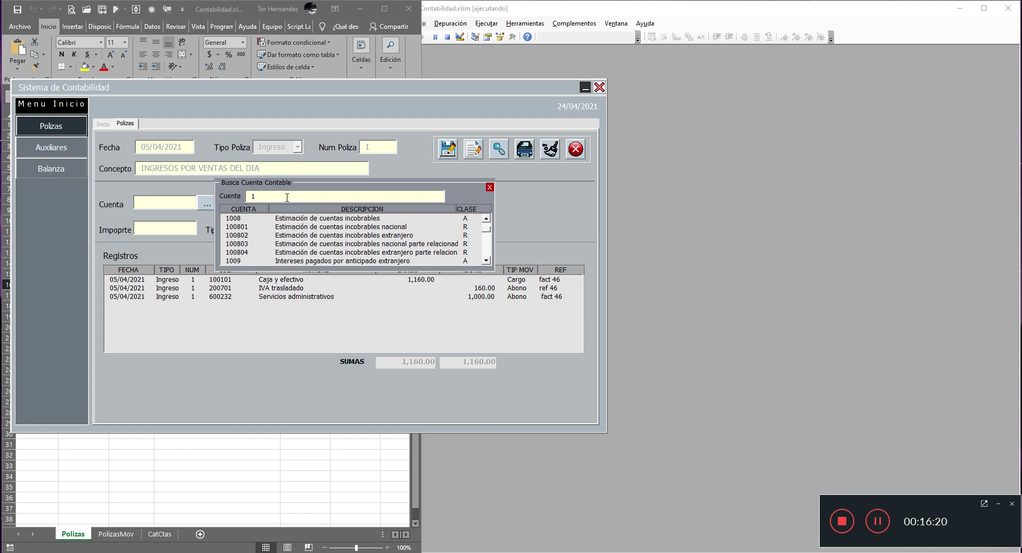
click(390, 194)
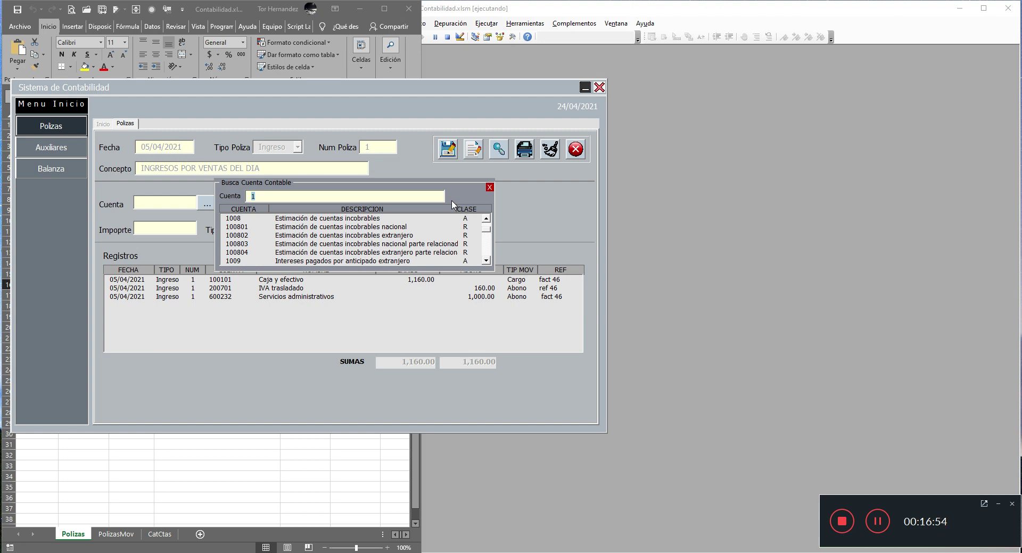
Step: Close the account search and move the accounting form right to uncover the Polizas sheet headers
click(490, 188)
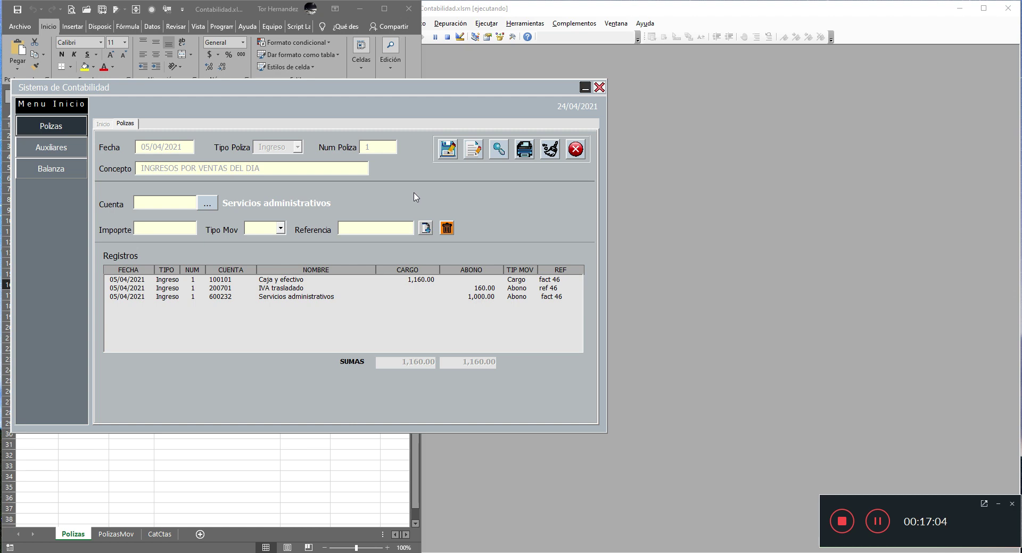
mouse_move(475, 89)
mouse_down()
mouse_move(572, 105)
mouse_move(559, 88)
mouse_up()
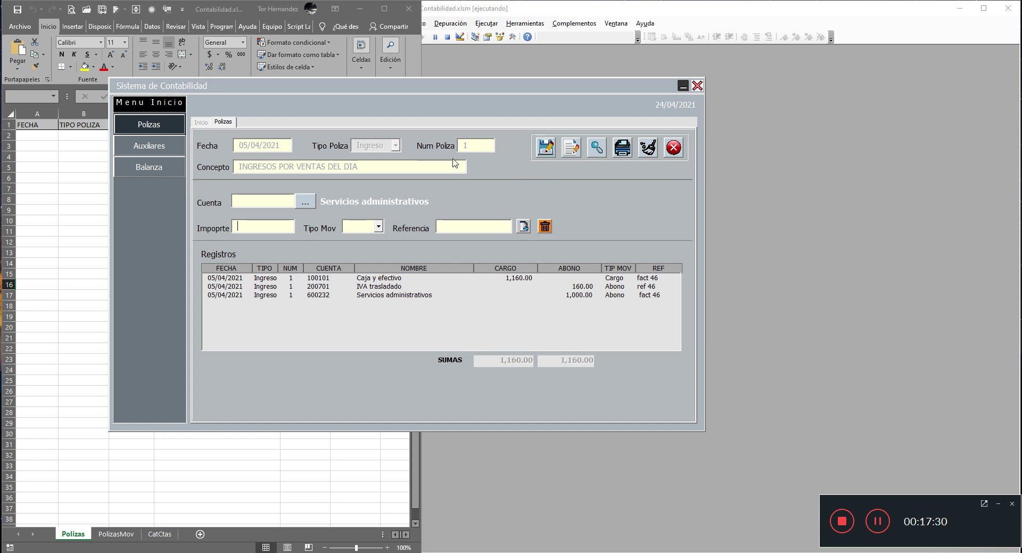
click(426, 83)
drag(415, 89, 340, 75)
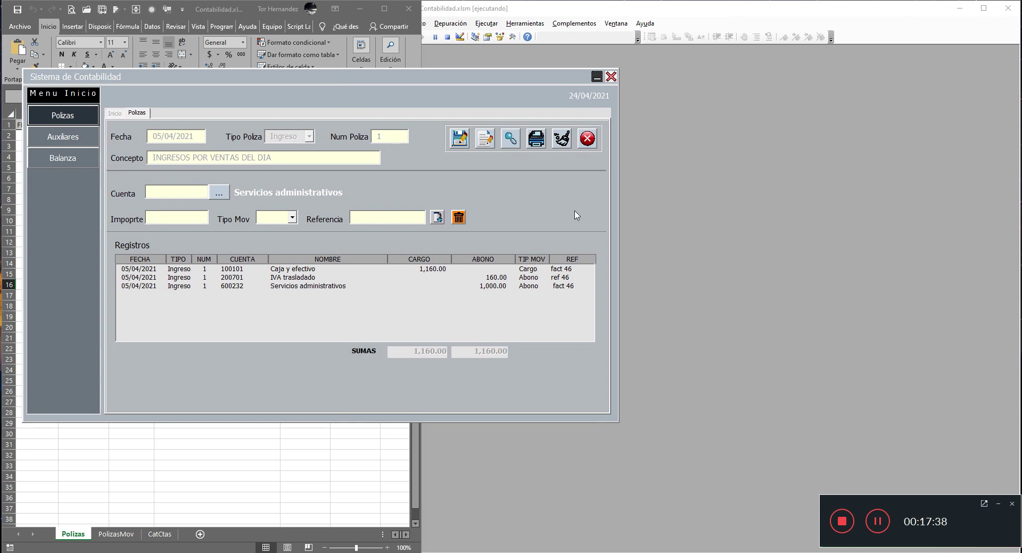
mouse_move(464, 75)
mouse_down()
mouse_move(429, 119)
mouse_move(454, 108)
mouse_up()
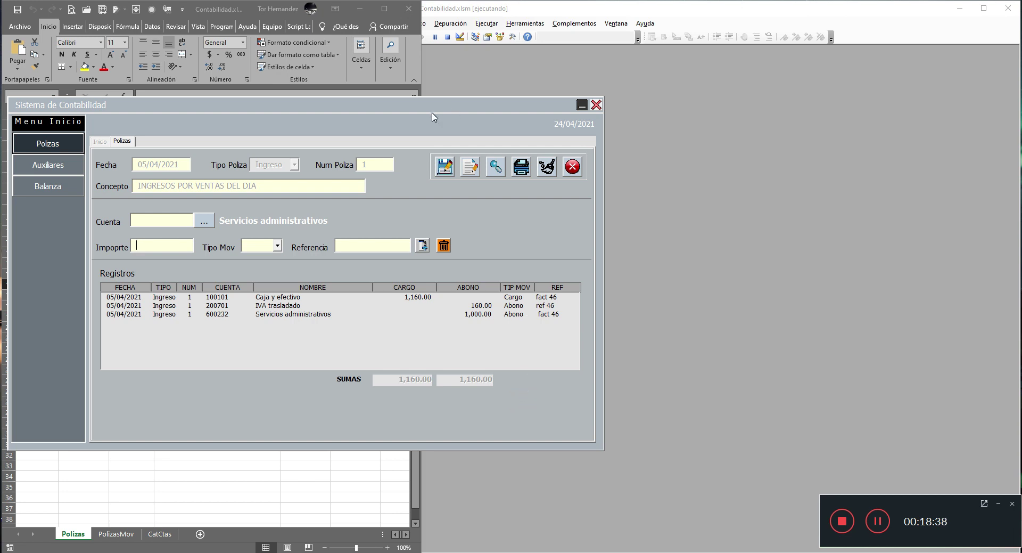
mouse_move(417, 111)
mouse_down()
mouse_move(590, 124)
mouse_move(573, 130)
mouse_up()
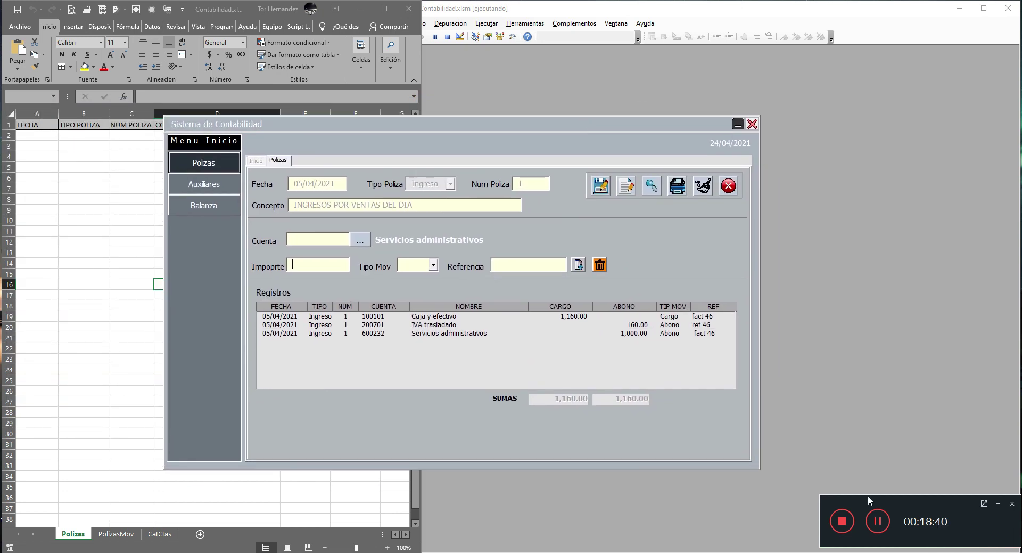